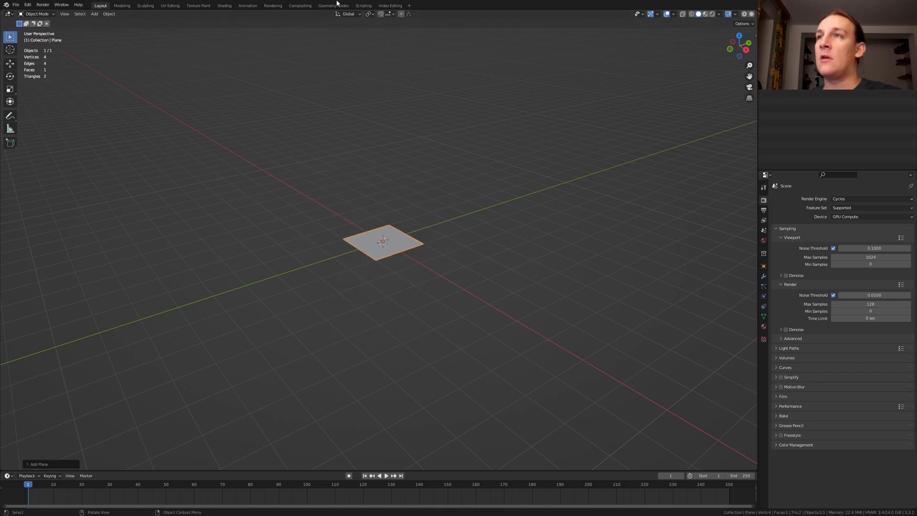
# Step: Create a new geometry node tree on the plane and delete its Group Input node
pyautogui.click(333, 5)
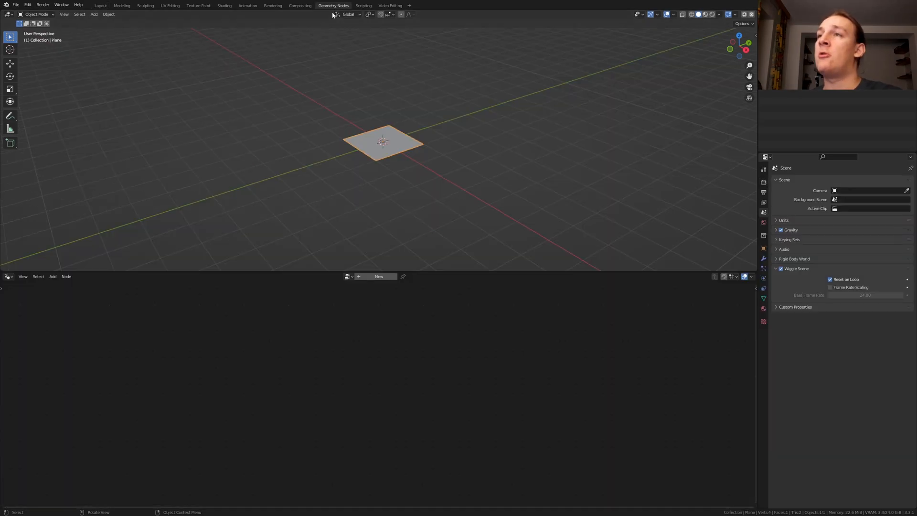
pyautogui.click(370, 277)
pyautogui.click(248, 412)
pyautogui.press('x')
# Step: Add a Volume Cube node and connect its Volume output to the Group Output
pyautogui.hotkey('shift', 'a')
pyautogui.click(203, 325)
pyautogui.write('vo')
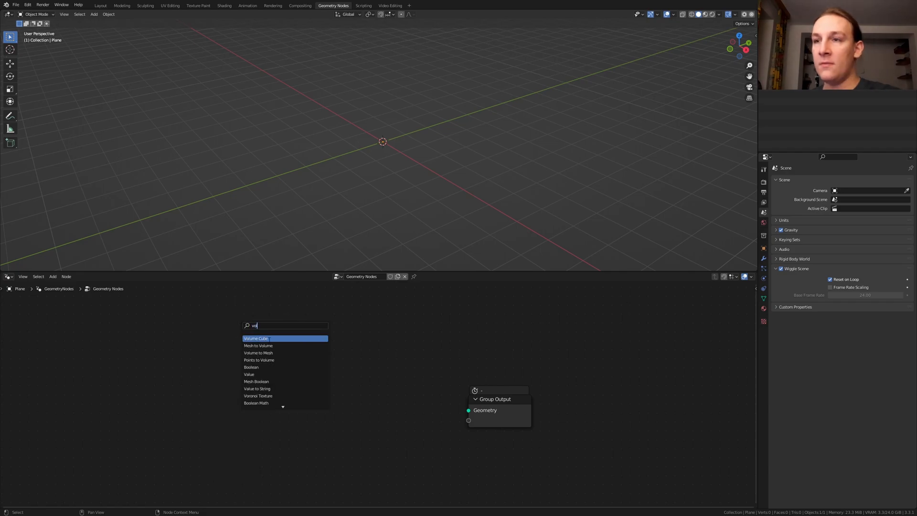
pyautogui.press('Return')
pyautogui.click(196, 328)
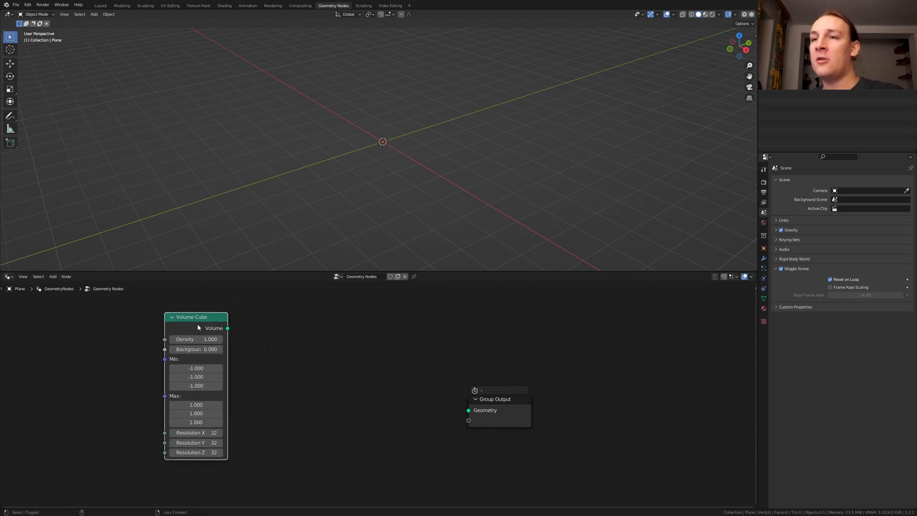
pyautogui.keyDown('alt'); pyautogui.keyDown('shift'); pyautogui.click(197, 328); pyautogui.keyUp('shift'); pyautogui.keyUp('alt')
# Step: Insert a Volume to Mesh node between the Volume Cube and the Group Output
pyautogui.moveTo(379, 312); pyautogui.dragTo(399, 314, button='middle')
pyautogui.hotkey('shift', 'a')
pyautogui.click(399, 313)
pyautogui.write('vo')
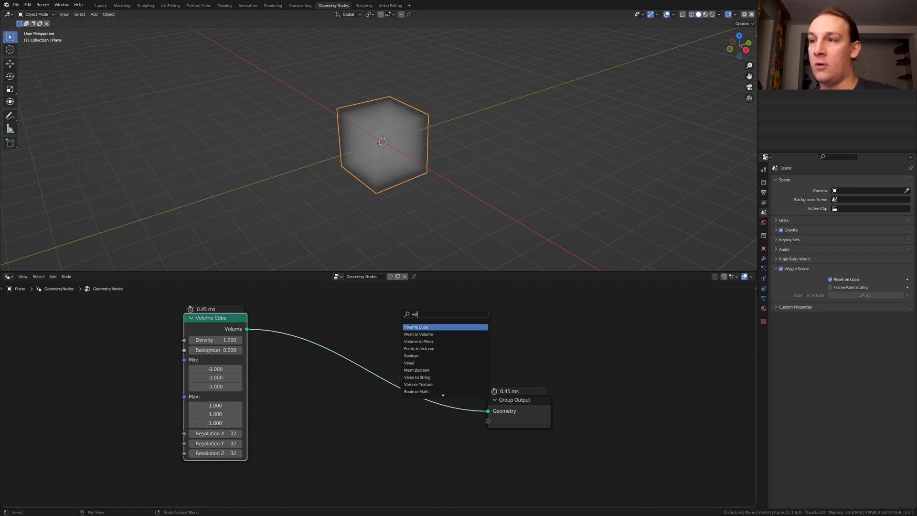
pyautogui.click(440, 341)
pyautogui.click(382, 341)
# Step: Add a MixRGB node and connect its Color output to the Volume Cube's Density
pyautogui.hotkey('shift', 'a')
pyautogui.click(88, 338)
pyautogui.write('mi')
pyautogui.click(108, 351)
pyautogui.click(68, 342)
pyautogui.moveTo(111, 345); pyautogui.dragTo(186, 341)
# Step: Add a Gradient Texture set to Spherical and connect its Color to the Mix node's Fac and Color1
pyautogui.moveTo(89, 333); pyautogui.dragTo(254, 334, button='middle')
pyautogui.hotkey('shift', 'a')
pyautogui.click(231, 326)
pyautogui.write('gra')
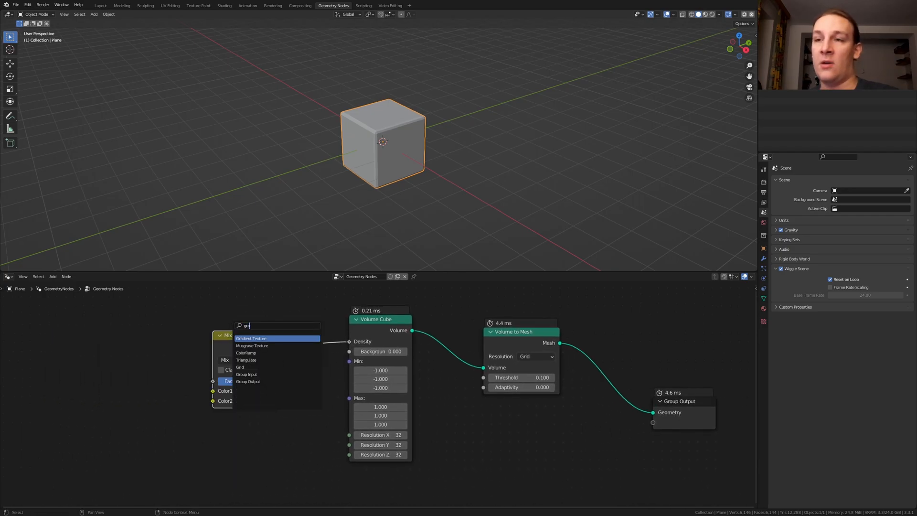
pyautogui.click(253, 338)
pyautogui.click(107, 350)
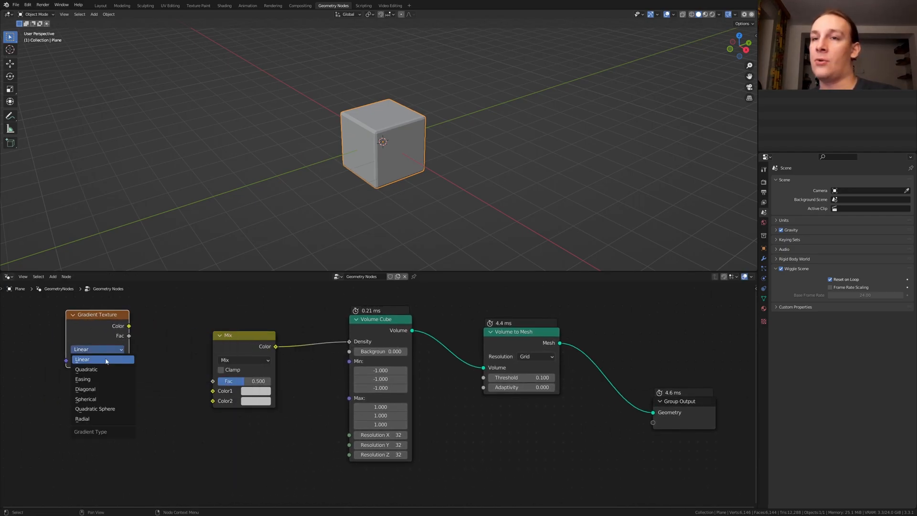
pyautogui.click(102, 395)
pyautogui.moveTo(129, 327)
pyautogui.mouseDown()
pyautogui.moveTo(213, 387)
pyautogui.moveTo(201, 392)
pyautogui.moveTo(129, 326)
pyautogui.mouseUp()
# Step: Add a Musgrave Texture node and connect its Height to the Mix node's Color2
pyautogui.hotkey('shift', 'a')
pyautogui.click(226, 335)
pyautogui.write('mu')
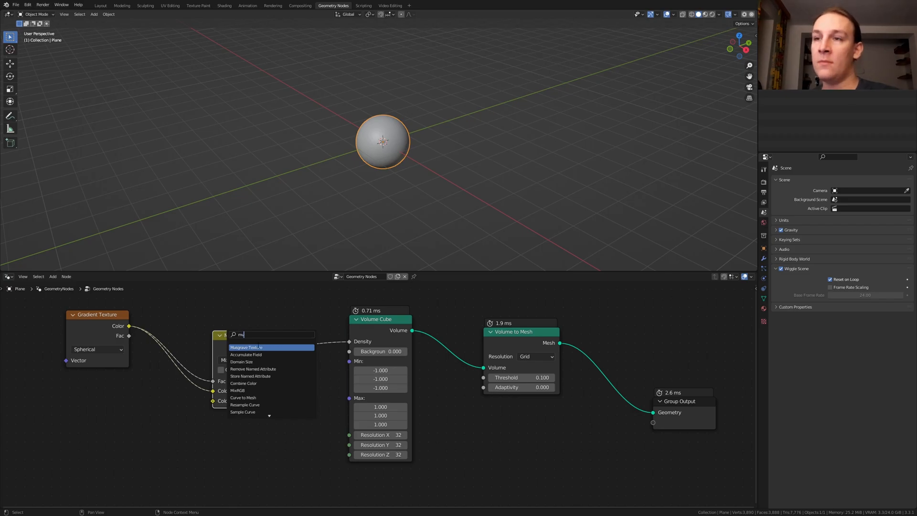
pyautogui.click(261, 347)
pyautogui.click(120, 433)
pyautogui.moveTo(129, 429); pyautogui.dragTo(214, 403)
# Step: Switch the Musgrave Texture to 4D and set its Scale to 2.5
pyautogui.moveTo(117, 439); pyautogui.dragTo(402, 371, button='middle')
pyautogui.click(379, 374)
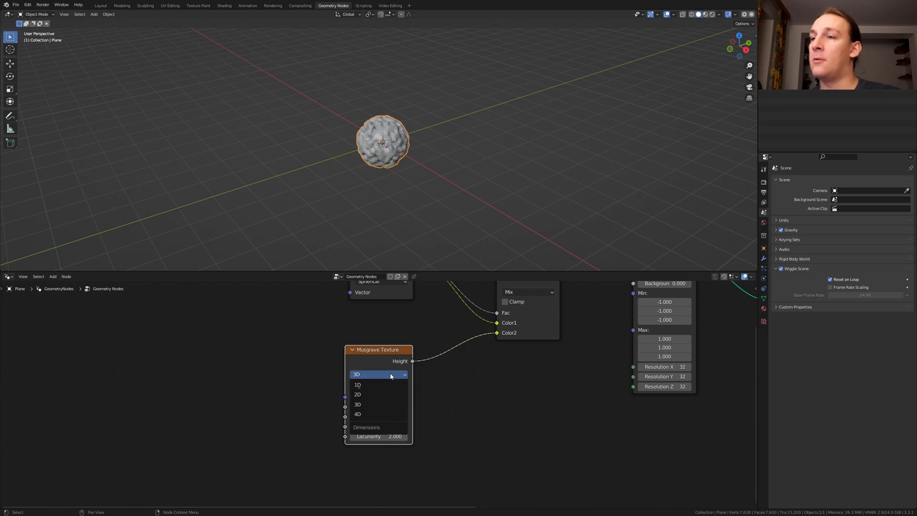
pyautogui.click(377, 414)
pyautogui.click(380, 415)
pyautogui.write('2.5')
pyautogui.press('Return')
# Step: Add a Value node and connect it to the Musgrave Texture's W input
pyautogui.hotkey('shift', 'a')
pyautogui.write('va')
pyautogui.press('Return')
pyautogui.moveTo(208, 356); pyautogui.dragTo(344, 407)
# Step: Duplicate the texture, Mix, Volume Cube and Volume to Mesh nodes with their links kept, placing the copies below the originals
pyautogui.press('Home')
pyautogui.moveTo(544, 491); pyautogui.dragTo(244, 315)
pyautogui.hotkey('ctrl', 'shift', 'd')
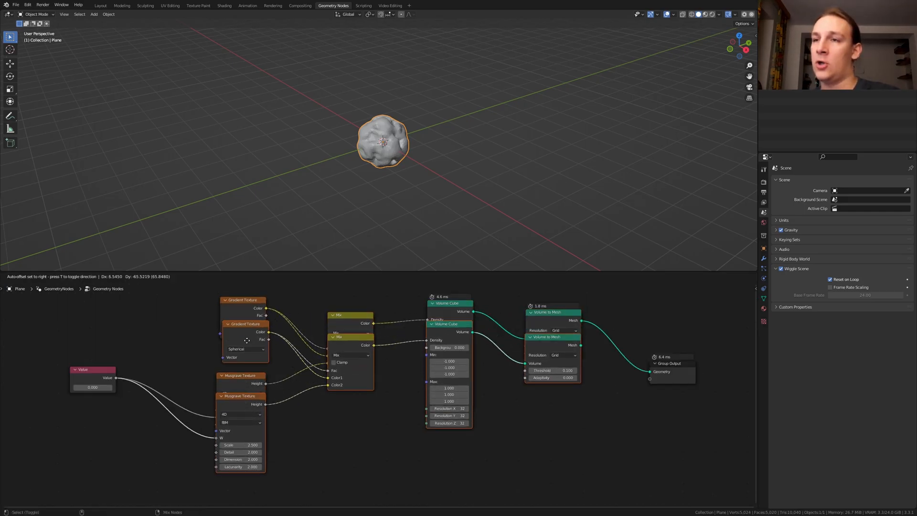
pyautogui.click(244, 481)
pyautogui.moveTo(157, 505); pyautogui.dragTo(176, 416, button='middle')
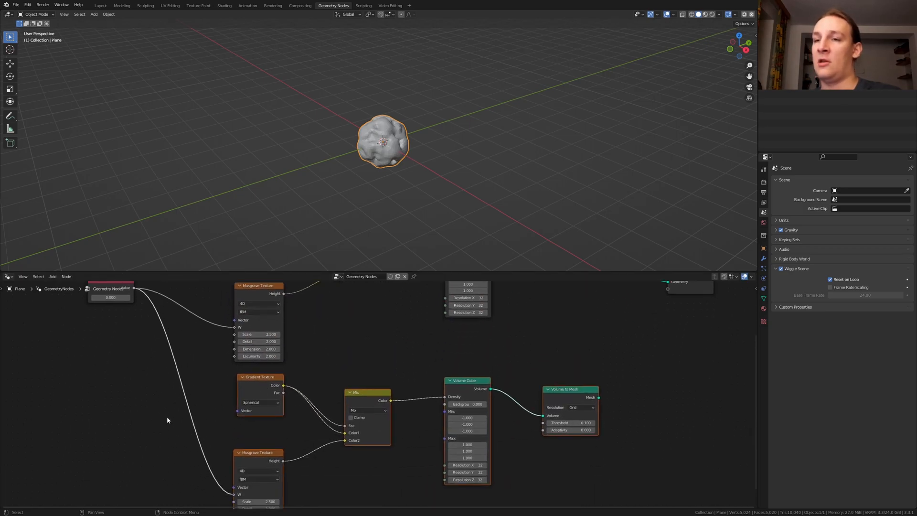
# Step: Insert a Join Geometry node before the Group Output and connect the duplicated Volume to Mesh node to it
pyautogui.moveTo(645, 305); pyautogui.dragTo(461, 356, button='middle')
pyautogui.scroll(-1, 460, 356)
pyautogui.hotkey('shift', 'a')
pyautogui.click(461, 356)
pyautogui.write('jo')
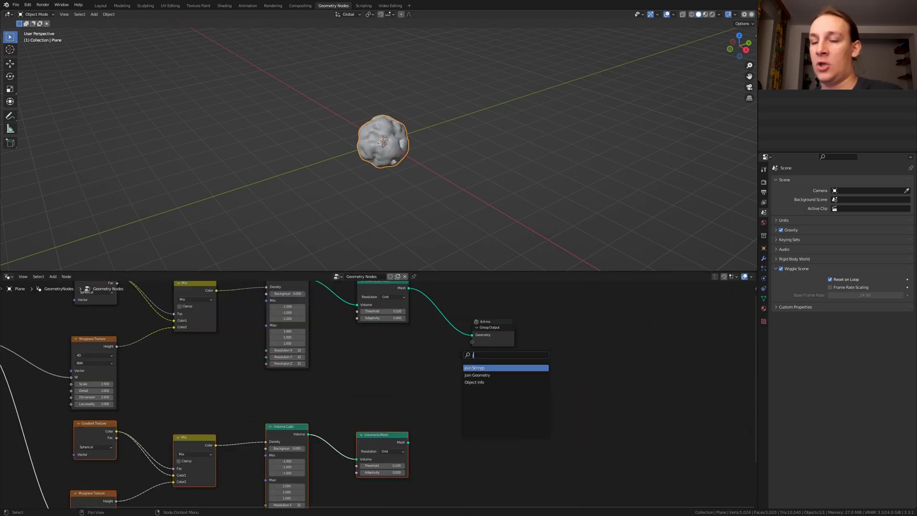
pyautogui.click(495, 375)
pyautogui.click(462, 333)
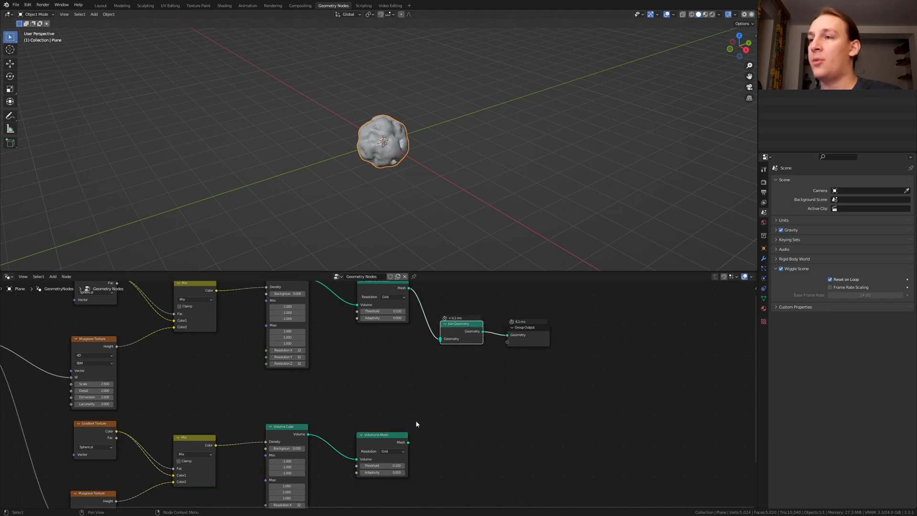
pyautogui.moveTo(409, 442); pyautogui.dragTo(439, 340)
# Step: Insert a ColorRamp between the duplicated Musgrave Texture and Mix nodes, and move its black and white stops close together
pyautogui.hotkey('shift', 'a')
pyautogui.moveTo(399, 368)
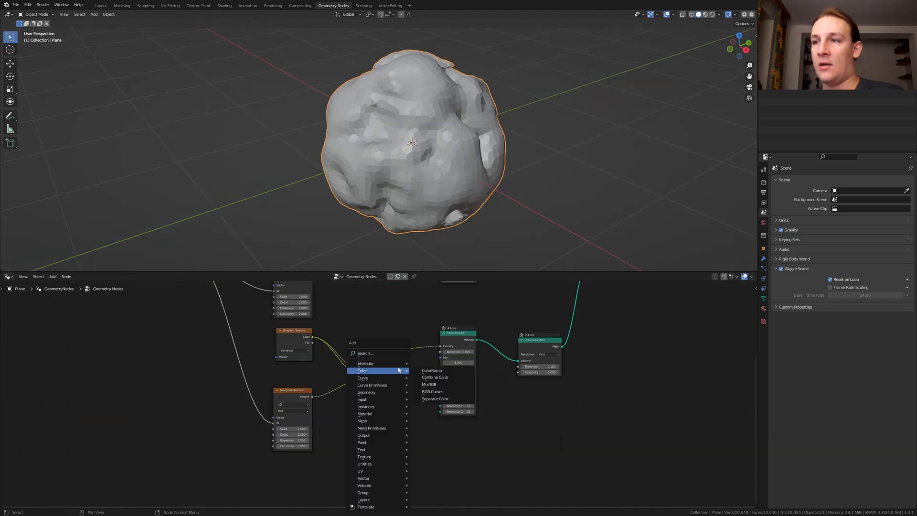
pyautogui.click(393, 353)
pyautogui.write('col')
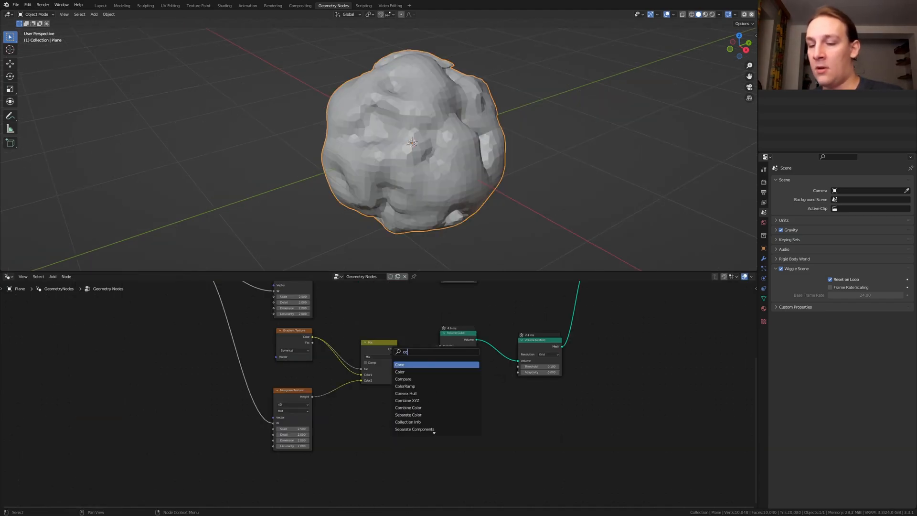
pyautogui.click(430, 371)
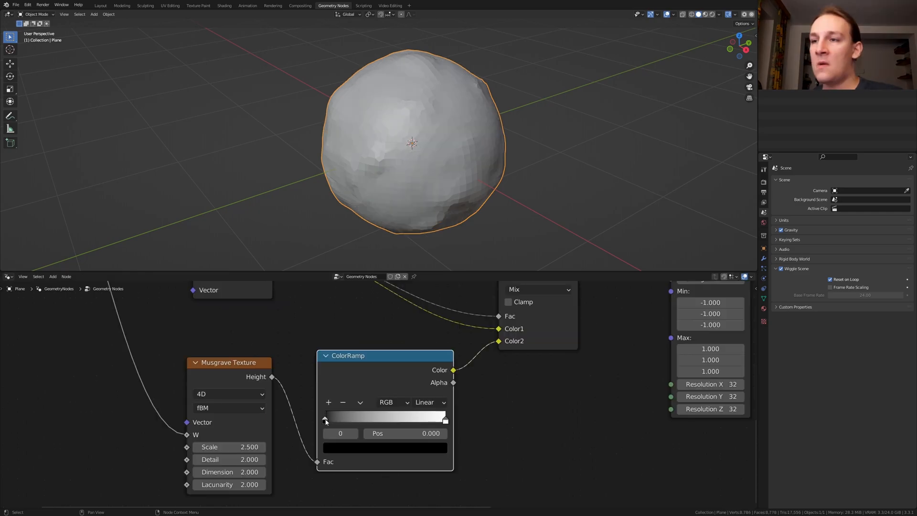
pyautogui.moveTo(325, 419); pyautogui.dragTo(358, 422)
pyautogui.moveTo(444, 425); pyautogui.dragTo(360, 423)
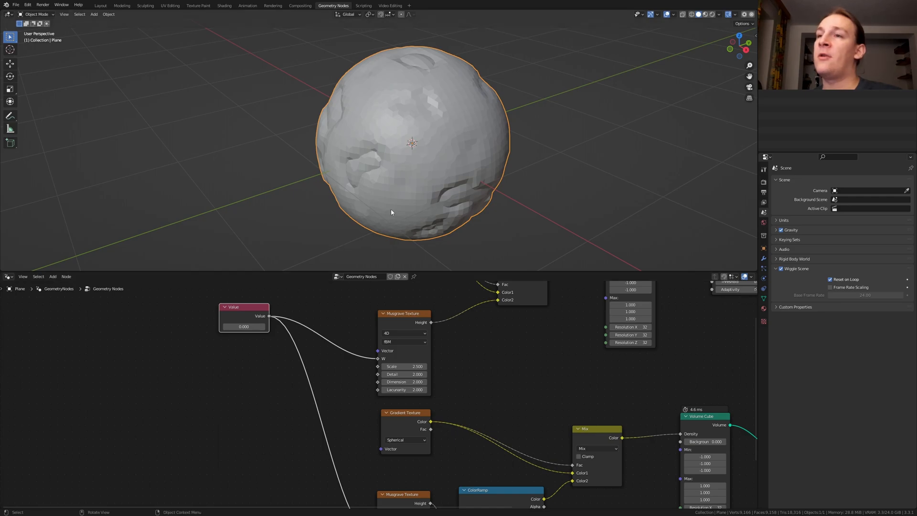
# Step: Split the 3D viewport horizontally and turn the lower area into a Graph Editor
pyautogui.moveTo(2, 268); pyautogui.dragTo(5, 154)
pyautogui.click(8, 159)
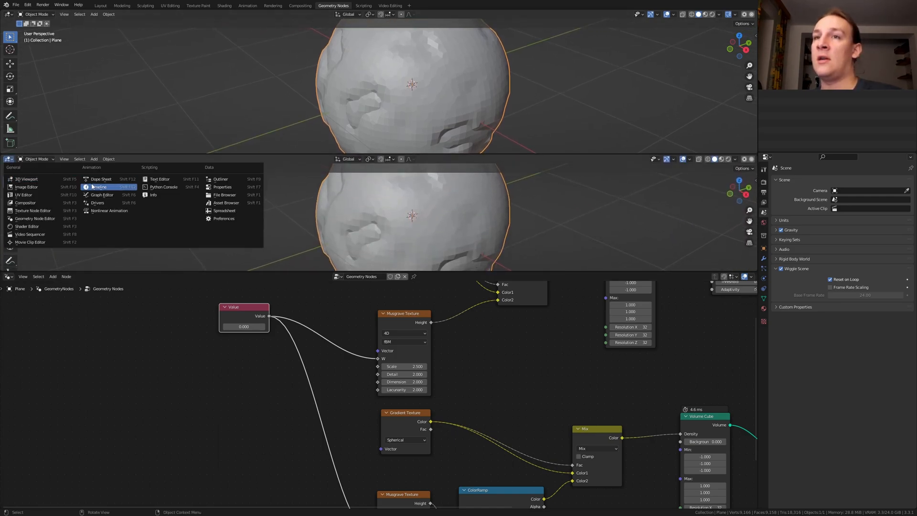
pyautogui.click(102, 195)
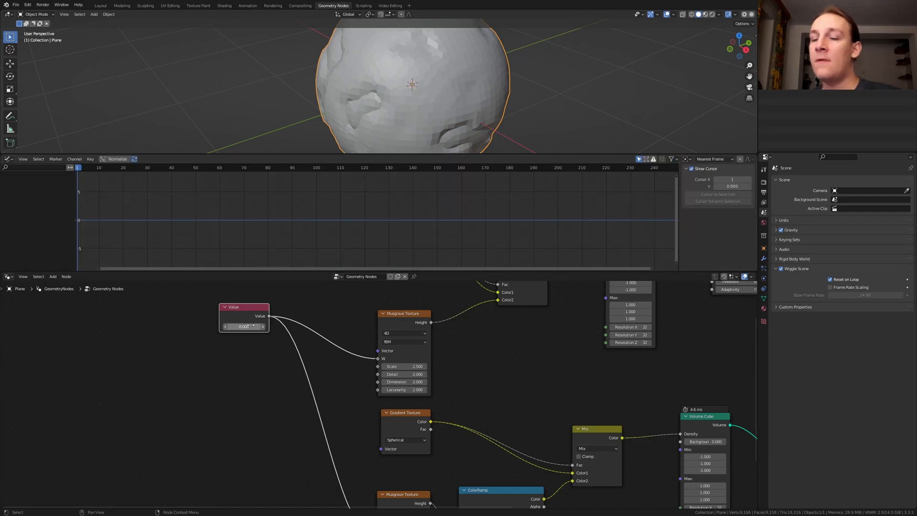
# Step: Keyframe the Value node at frame 1 and add a Noise modifier to its animation curve
pyautogui.click(6, 182)
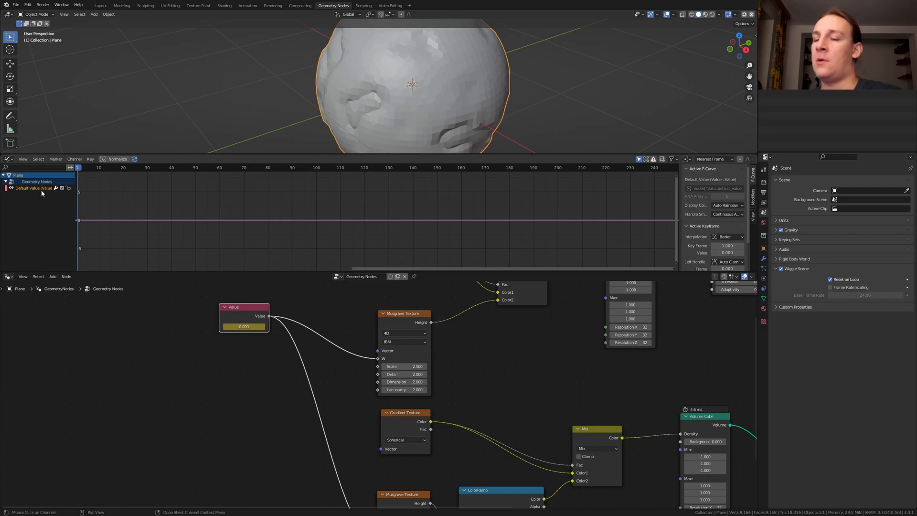
pyautogui.click(753, 196)
pyautogui.click(706, 170)
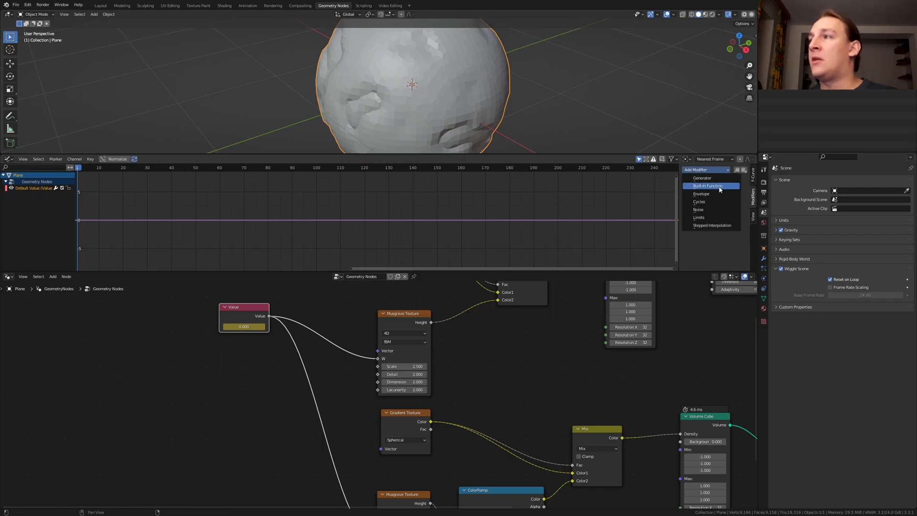
pyautogui.click(713, 210)
# Step: Set the Noise modifier's Scale to 100 and its Strength to 2.5
pyautogui.click(724, 201)
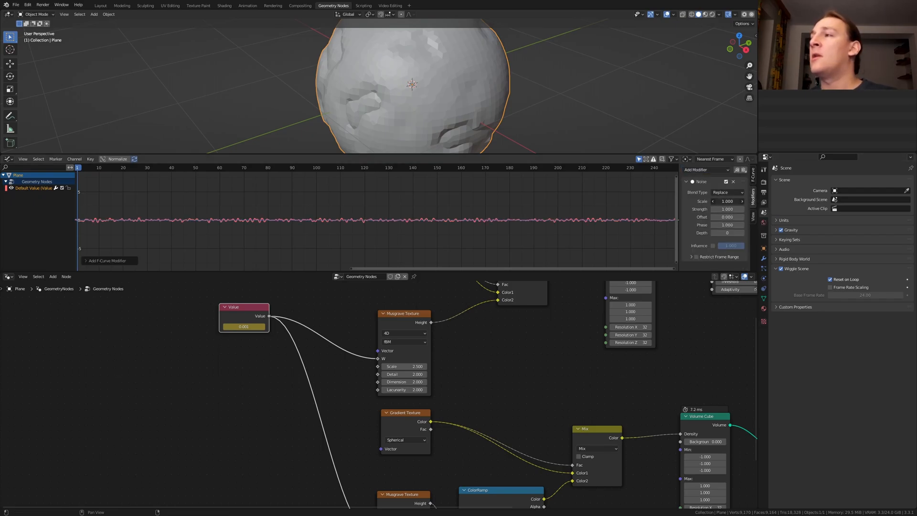
pyautogui.write('100')
pyautogui.press('Return')
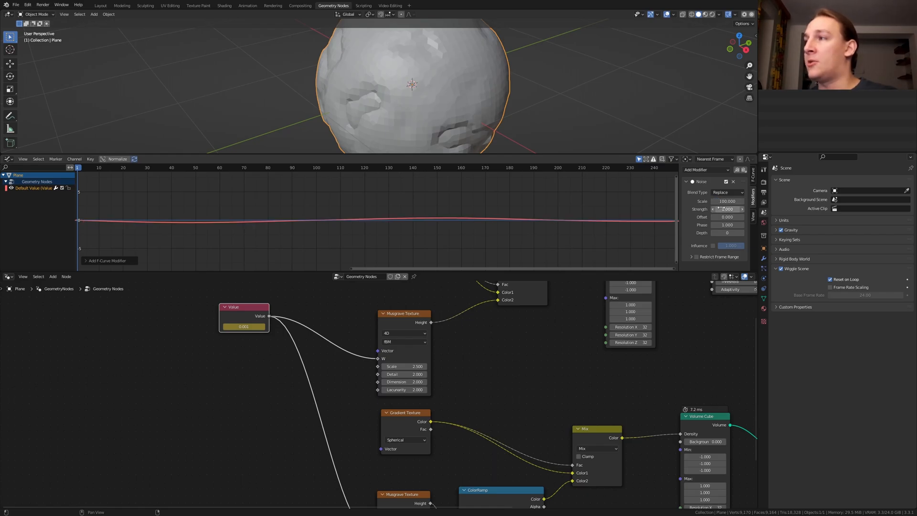
pyautogui.click(721, 209)
pyautogui.write('2.5')
pyautogui.press('Return')
pyautogui.hotkey('ctrl', 's')
pyautogui.press('Escape')
# Step: Restrict the Noise modifier's frame range to end at 100, with Blend In and Out both at 25
pyautogui.click(697, 257)
pyautogui.click(691, 257)
pyautogui.scroll(-2, 716, 243)
pyautogui.click(729, 247)
pyautogui.write('100')
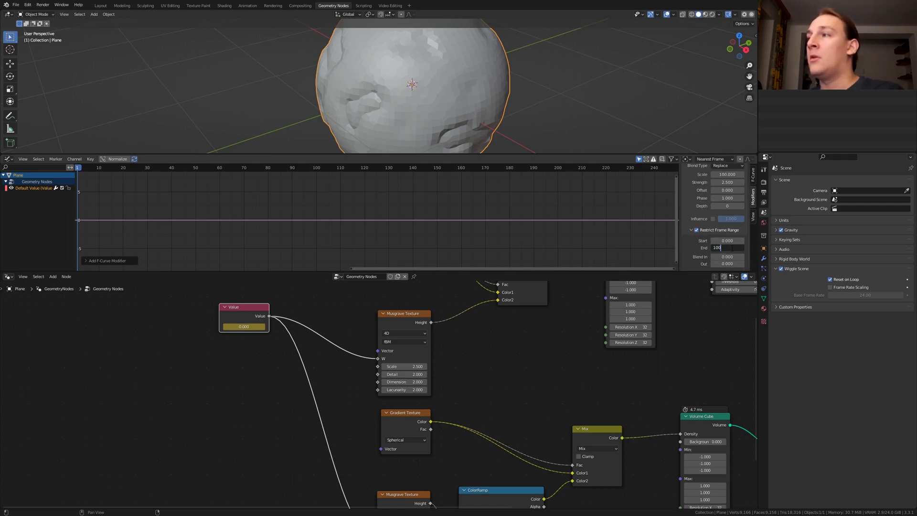
pyautogui.press('Return')
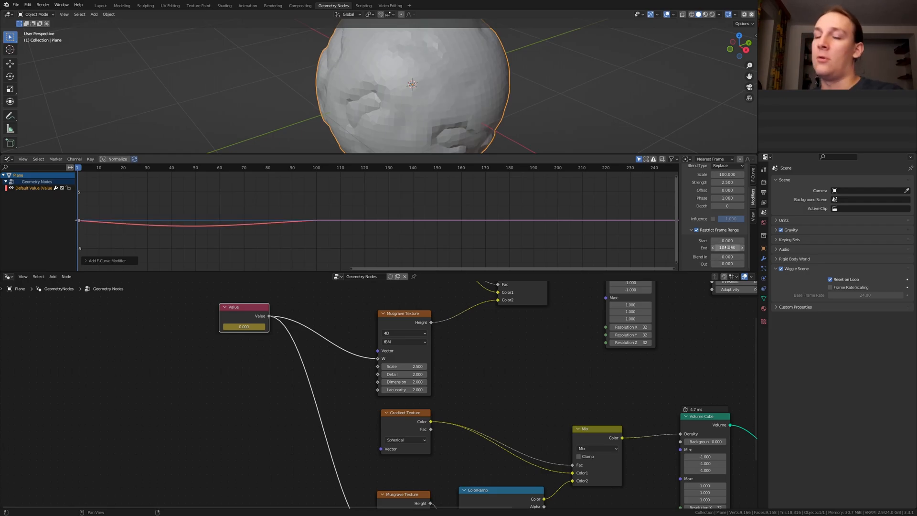
pyautogui.click(728, 256)
pyautogui.write('25')
pyautogui.press('Return')
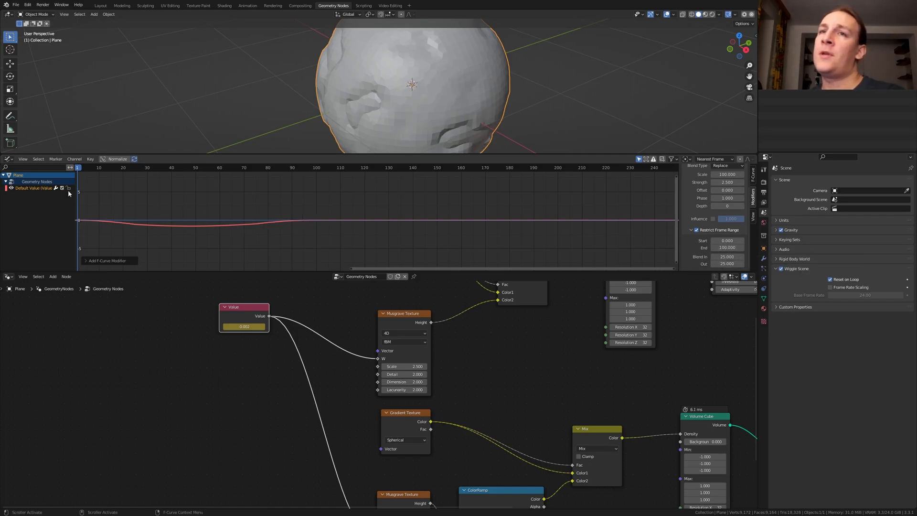
# Step: Set the animation's end frame to 100 in a Timeline, and merge that area back into the 3D viewport
pyautogui.click(9, 158)
pyautogui.click(96, 187)
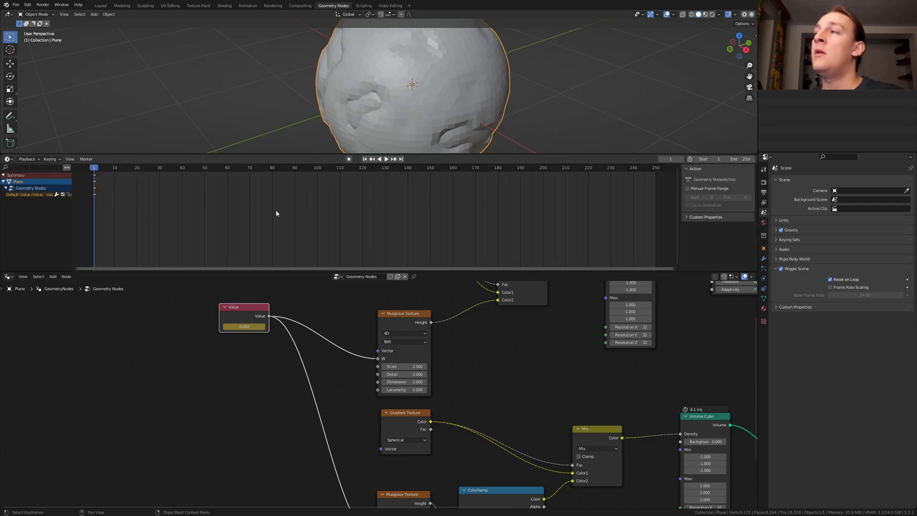
pyautogui.click(745, 158)
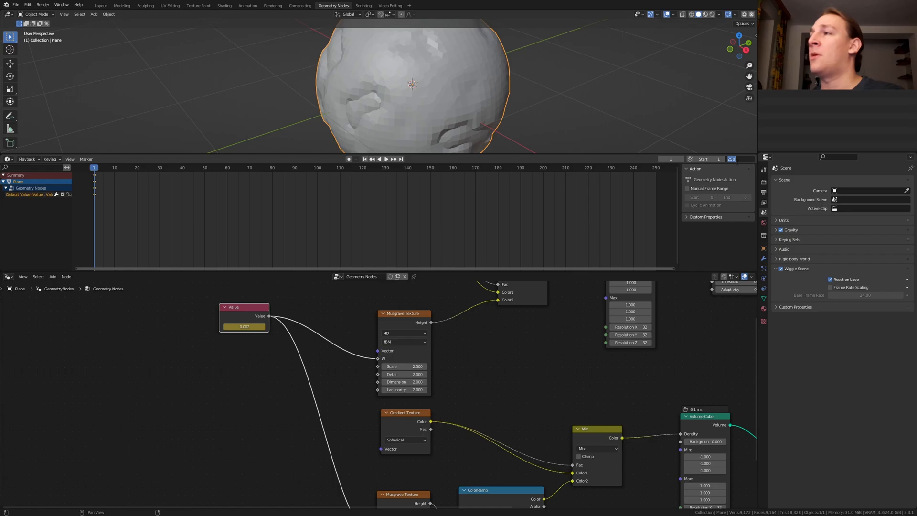
pyautogui.write('100')
pyautogui.press('Return')
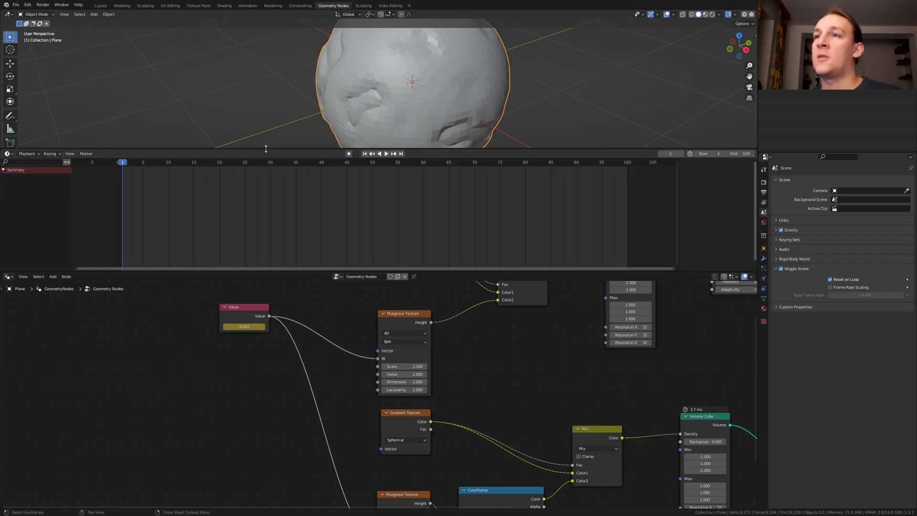
pyautogui.rightClick(266, 152)
pyautogui.click(266, 149)
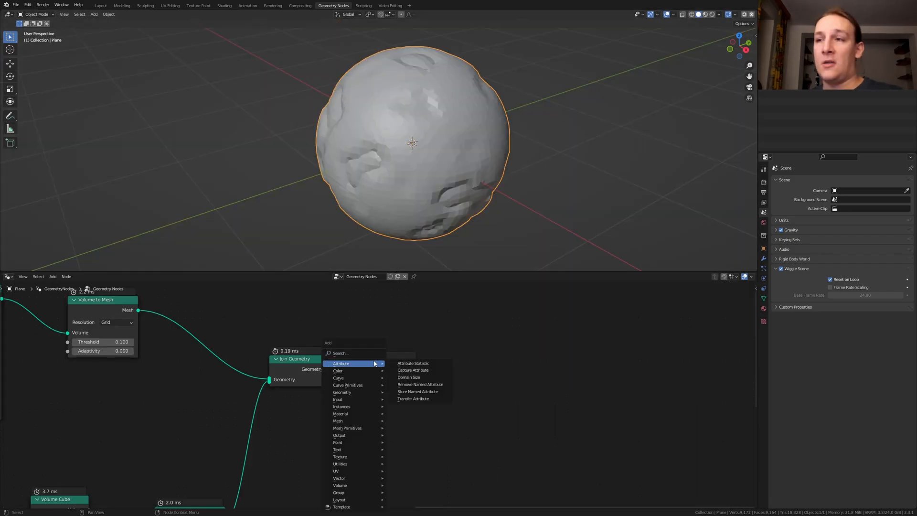
# Step: Insert a Set Shade Smooth node between Join Geometry and the Group Output
pyautogui.write('set sh')
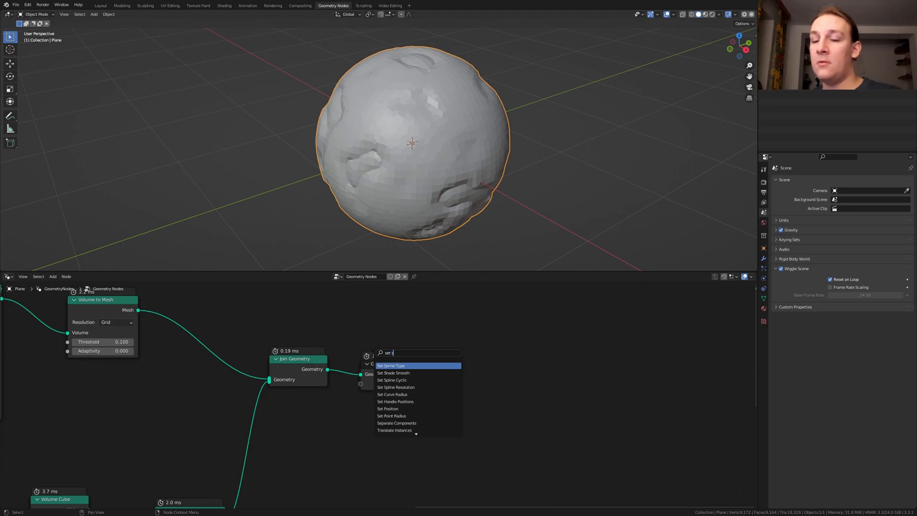
pyautogui.click(419, 366)
pyautogui.click(404, 366)
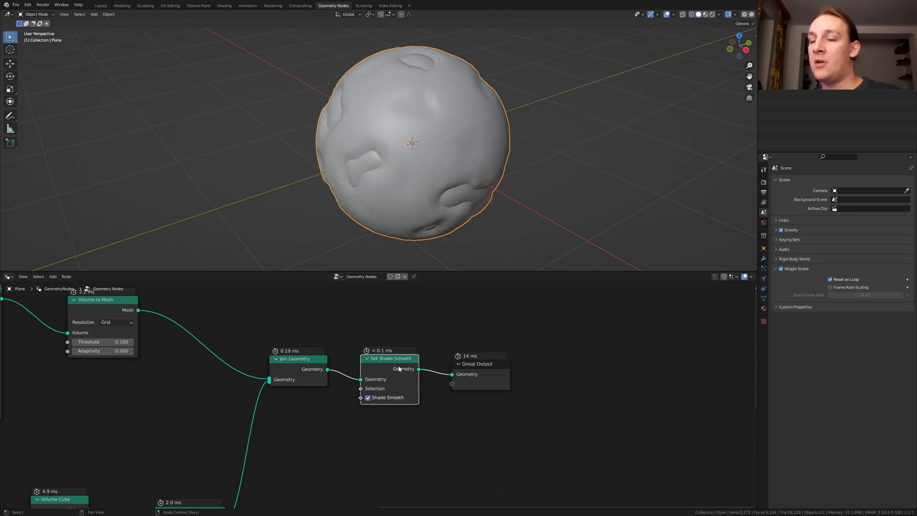
# Step: Insert a Subdivision Surface node between Join Geometry and Set Shade Smooth, with its Level set to 3
pyautogui.hotkey('shift', 'a')
pyautogui.write('subdiv')
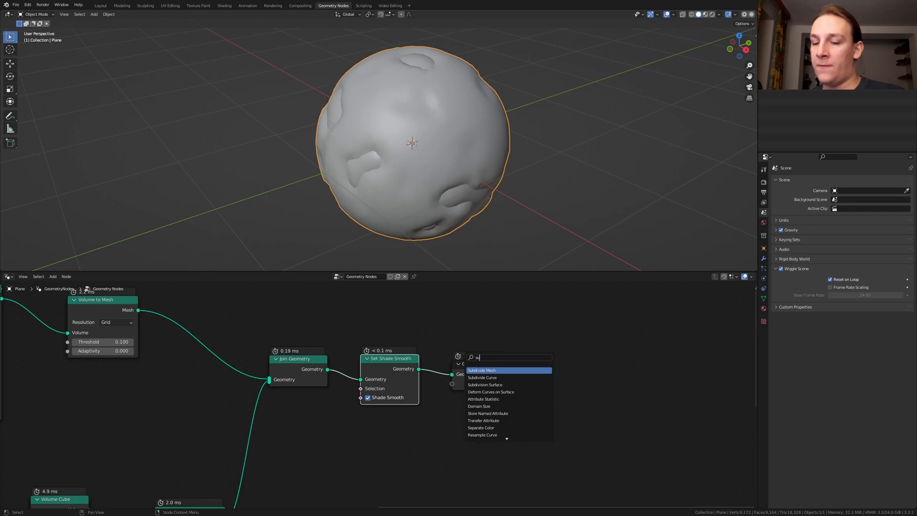
pyautogui.press('Return')
pyautogui.click(394, 377)
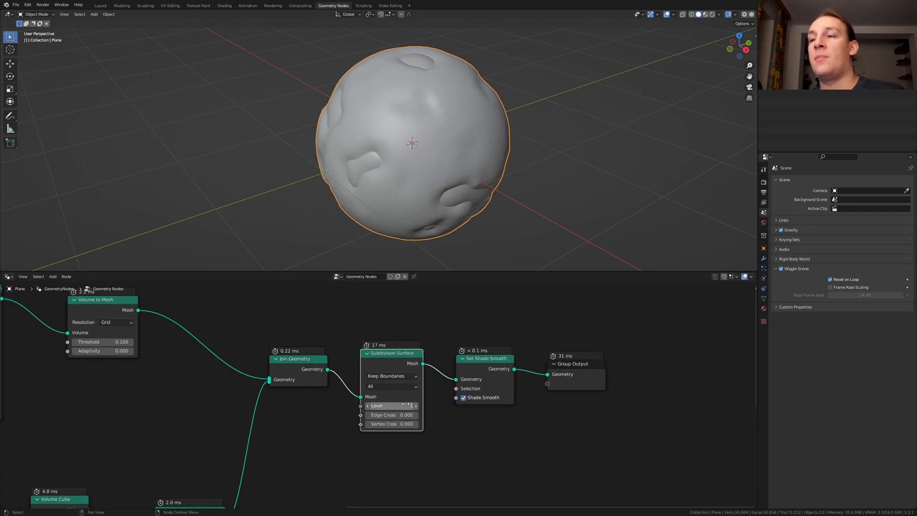
pyautogui.click(405, 405)
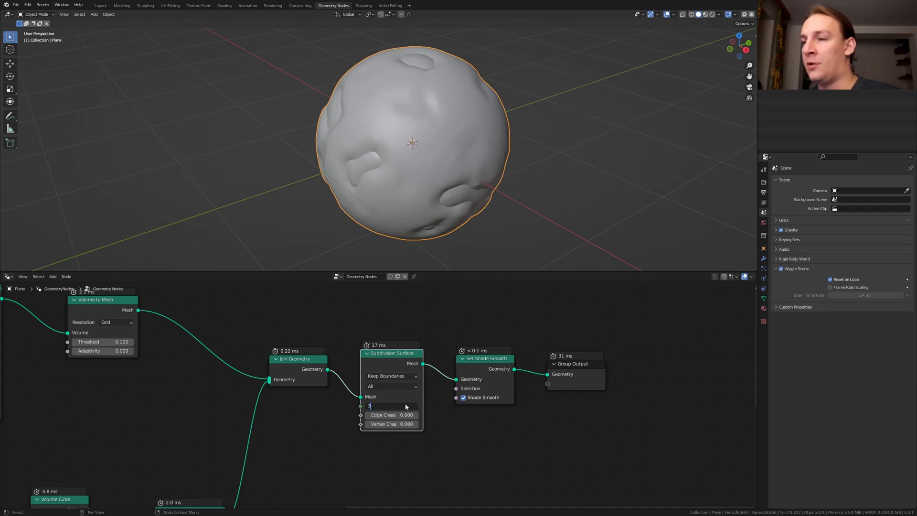
pyautogui.press('Return')
# Step: Insert a Set Material node between Subdivision Surface and Set Shade Smooth
pyautogui.hotkey('shift', 'a')
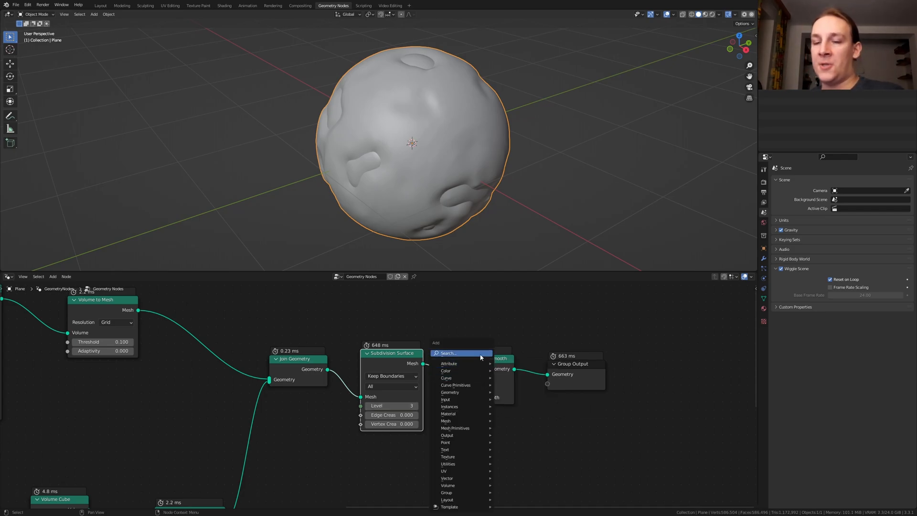
pyautogui.click(481, 355)
pyautogui.write('set m')
pyautogui.press('Return')
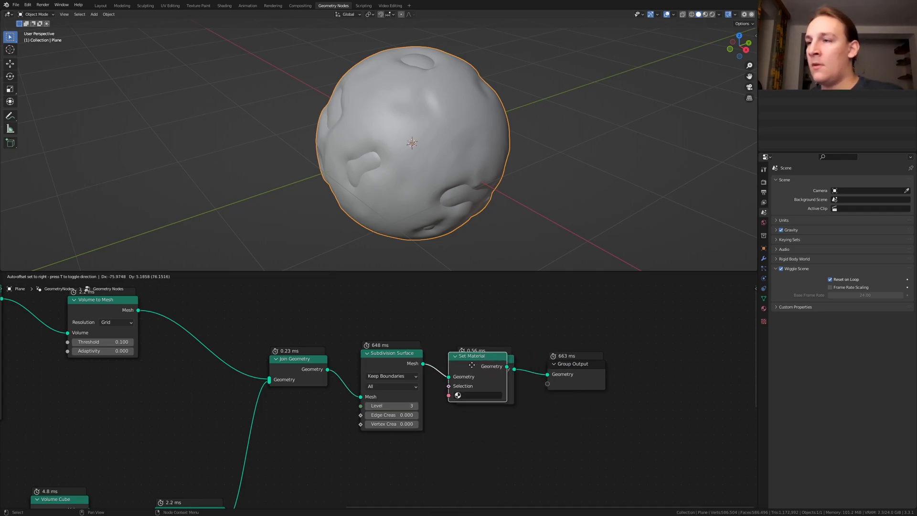
pyautogui.click(607, 337)
# Step: Create a new material on the plane and assign it in the Set Material node
pyautogui.click(763, 308)
pyautogui.click(833, 211)
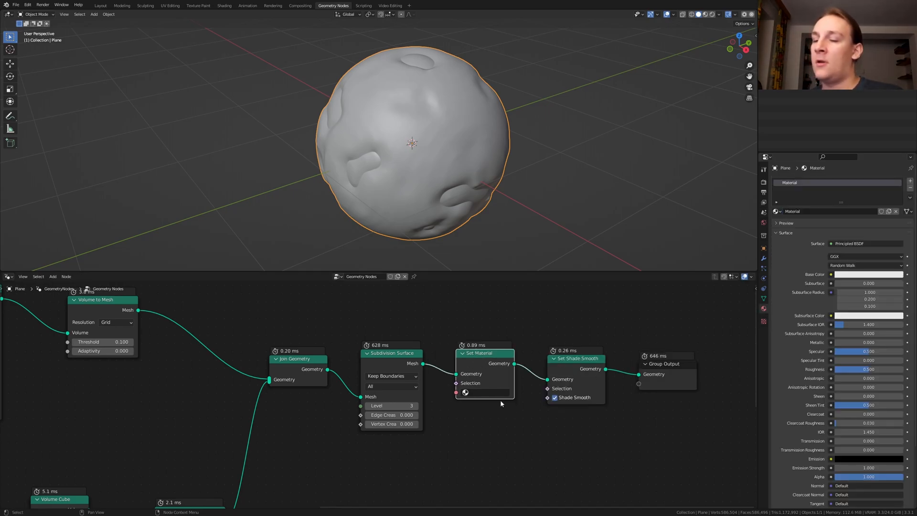
pyautogui.click(492, 393)
pyautogui.click(492, 404)
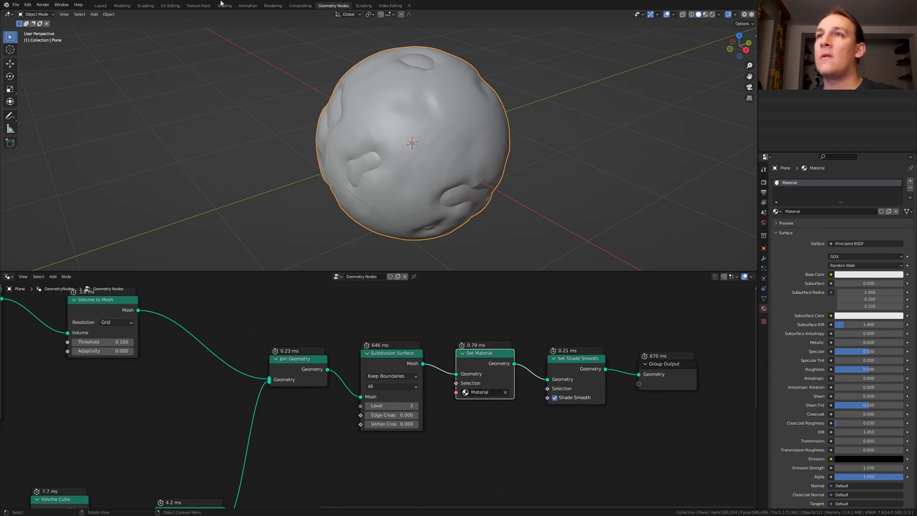
# Step: Switch to the Shading workspace with a rendered viewport, and use an Environment Texture as the world's color
pyautogui.click(225, 6)
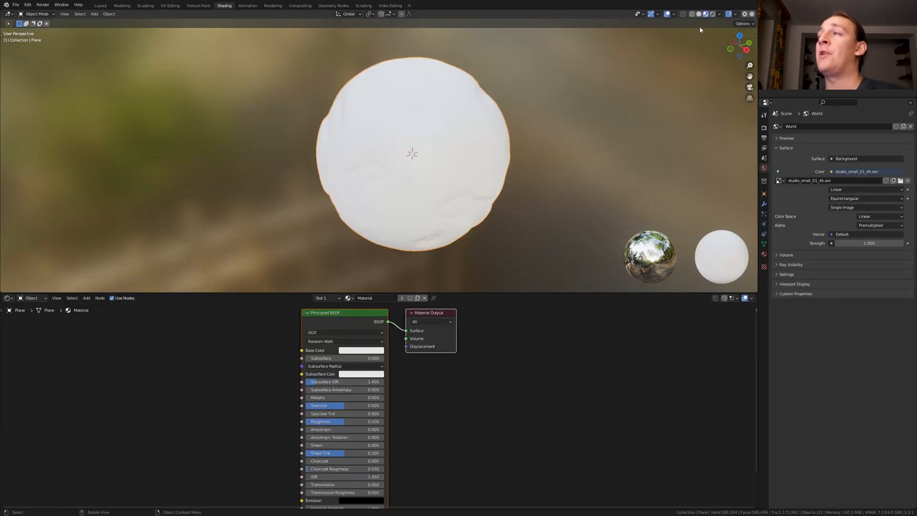
pyautogui.click(713, 14)
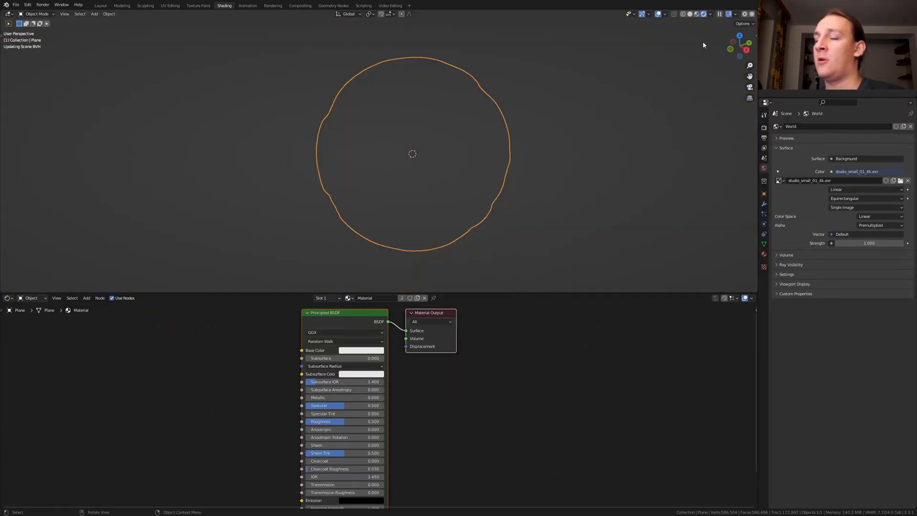
pyautogui.click(832, 172)
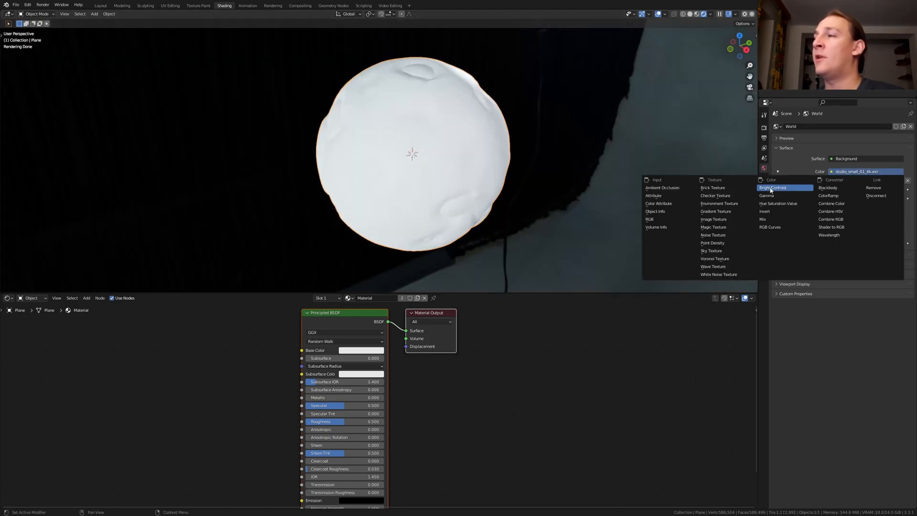
pyautogui.click(733, 206)
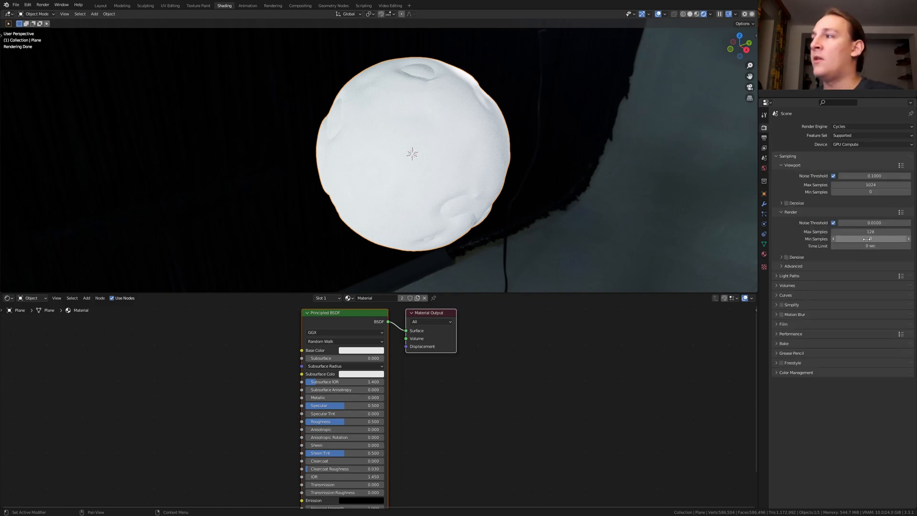
# Step: Set the Cycles render Max Samples to 384
pyautogui.click(878, 232)
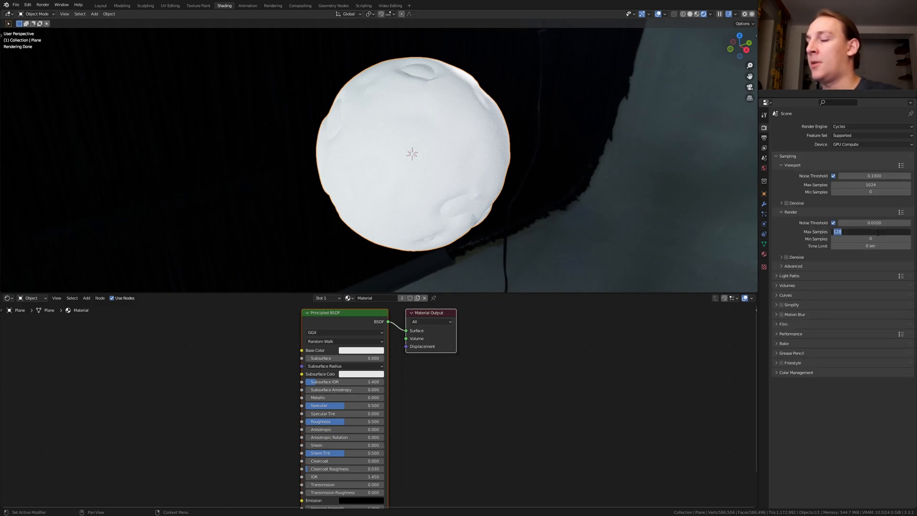
pyautogui.write('384')
pyautogui.press('Return')
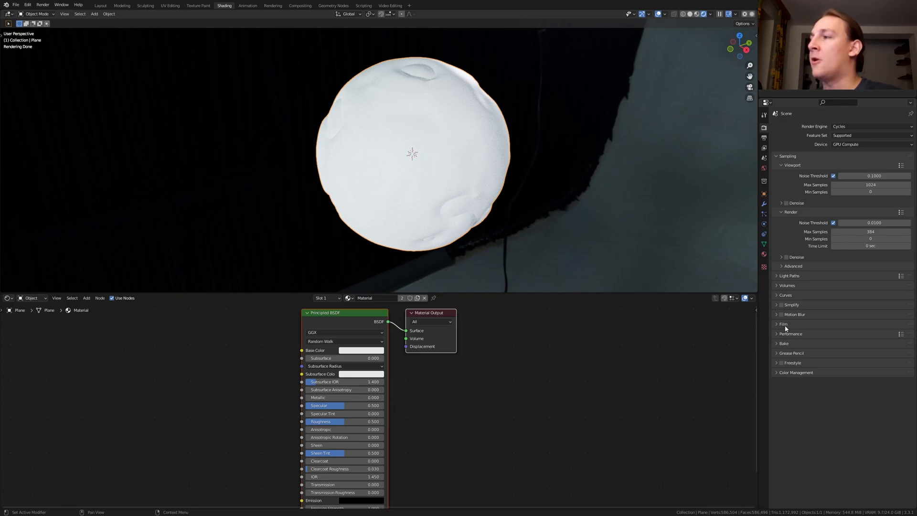
# Step: Enable Transparent film with Transparent Glass in the render settings, and expand the Color Management settings
pyautogui.click(785, 326)
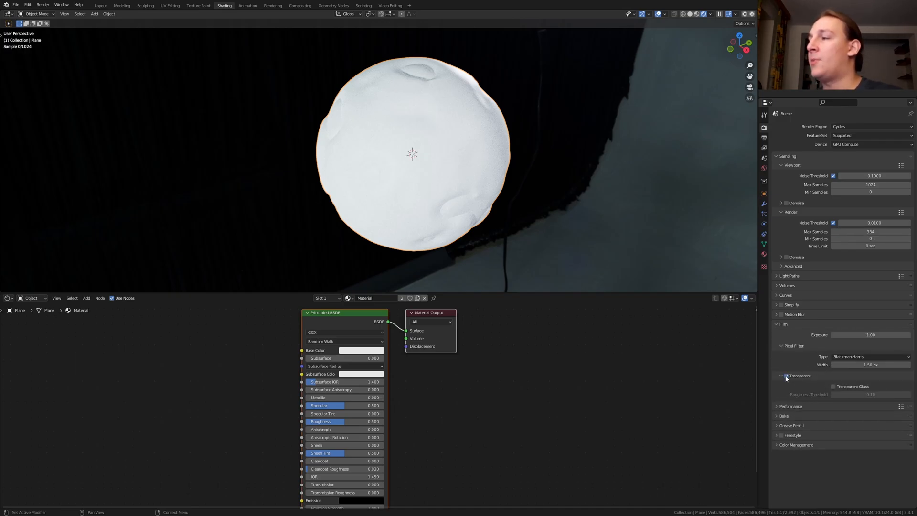
pyautogui.click(786, 376)
pyautogui.click(833, 386)
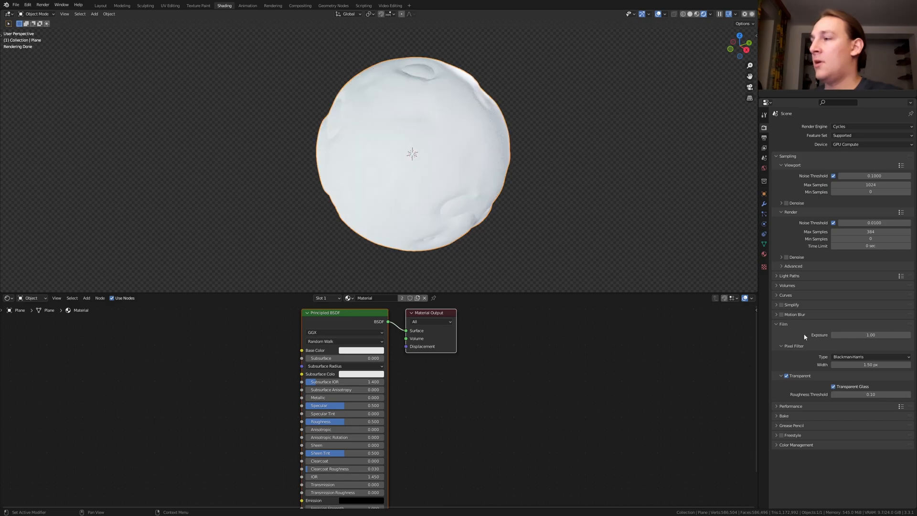
pyautogui.click(786, 446)
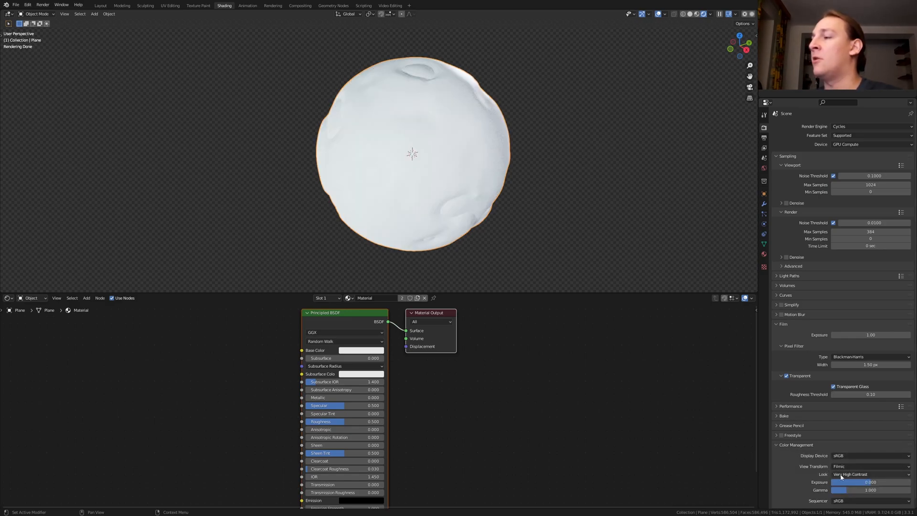
# Step: Replace the Principled BSDF with a Mix Shader at Fac 0.05, connected to the Material Output's Surface input
pyautogui.click(340, 317)
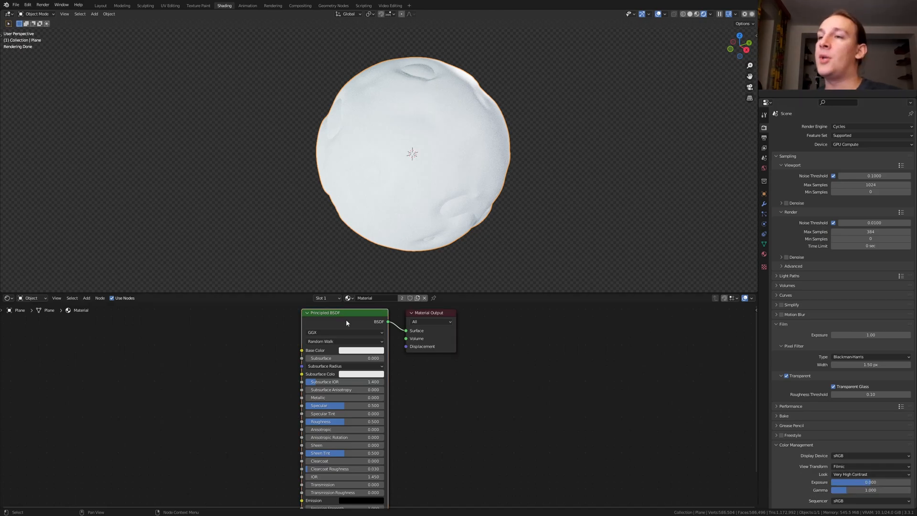
pyautogui.press('x')
pyautogui.hotkey('shift', 'a')
pyautogui.write('mi')
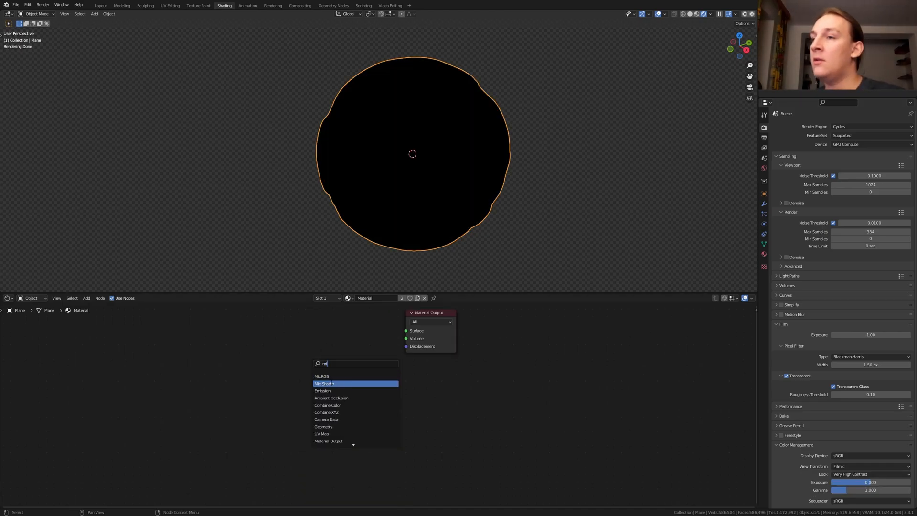
pyautogui.click(331, 383)
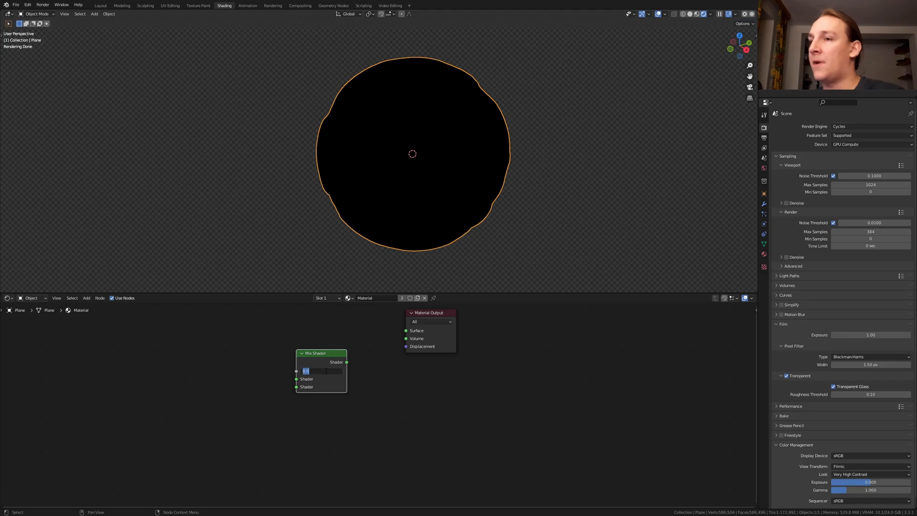
pyautogui.moveTo(346, 363); pyautogui.dragTo(405, 333)
pyautogui.moveTo(405, 334); pyautogui.dragTo(456, 328, button='middle')
# Step: Add a Glass BSDF, connect it to the Mix Shader's first Shader input, and color it light blue
pyautogui.hotkey('shift', 'a')
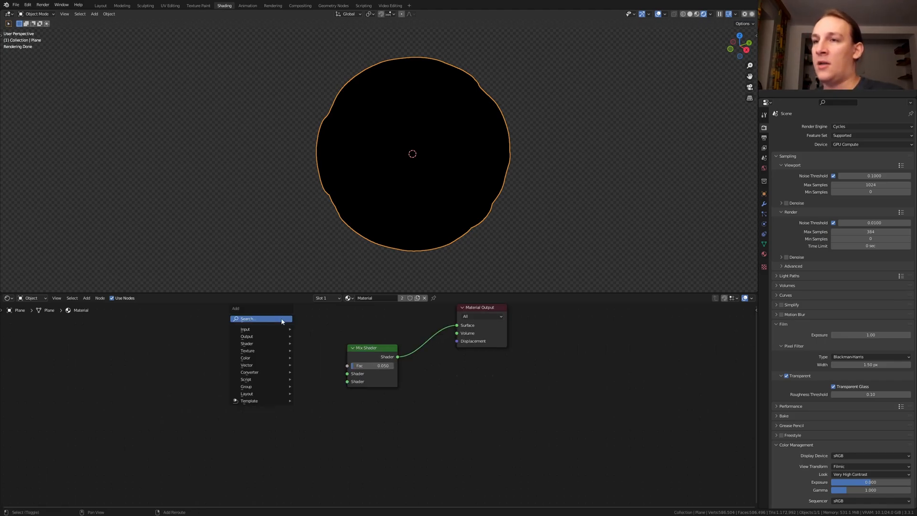
pyautogui.click(282, 319)
pyautogui.write('g')
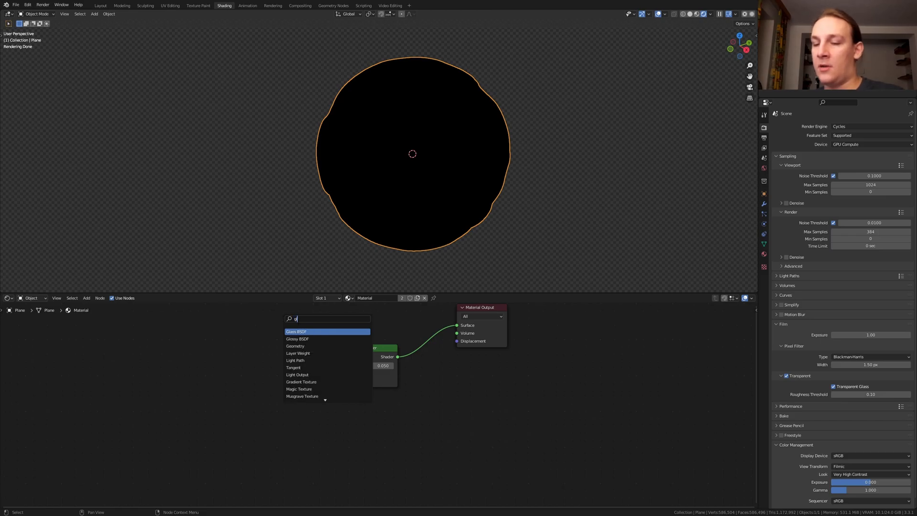
pyautogui.click(310, 331)
pyautogui.moveTo(306, 337); pyautogui.dragTo(347, 374)
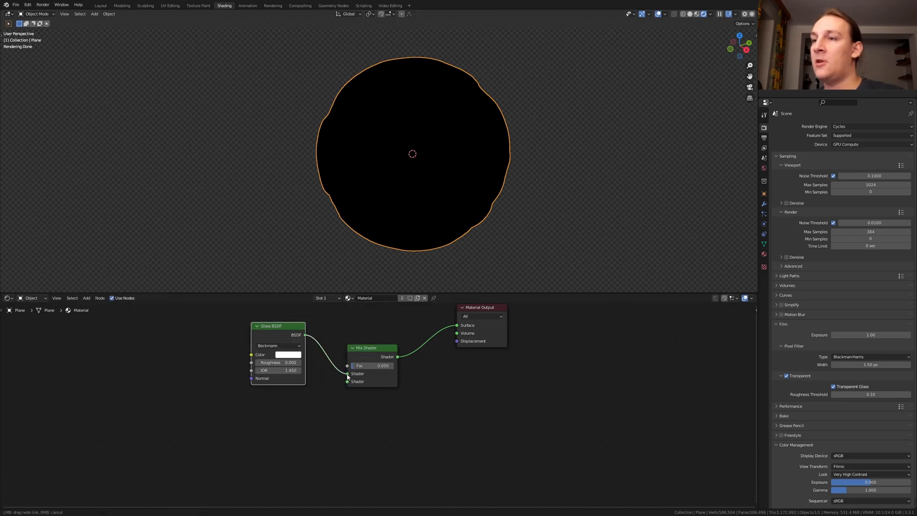
pyautogui.scroll(1, 332, 354)
pyautogui.click(282, 356)
pyautogui.click(305, 242)
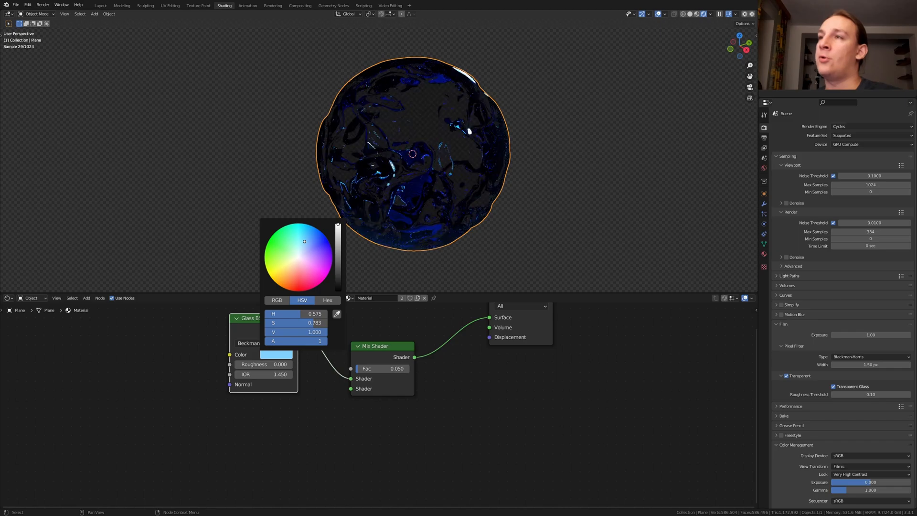
# Step: Add a Glossy BSDF below the Glass BSDF and connect it to the Mix Shader's second Shader input
pyautogui.hotkey('shift', 'a')
pyautogui.click(385, 389)
pyautogui.write('g')
pyautogui.click(423, 409)
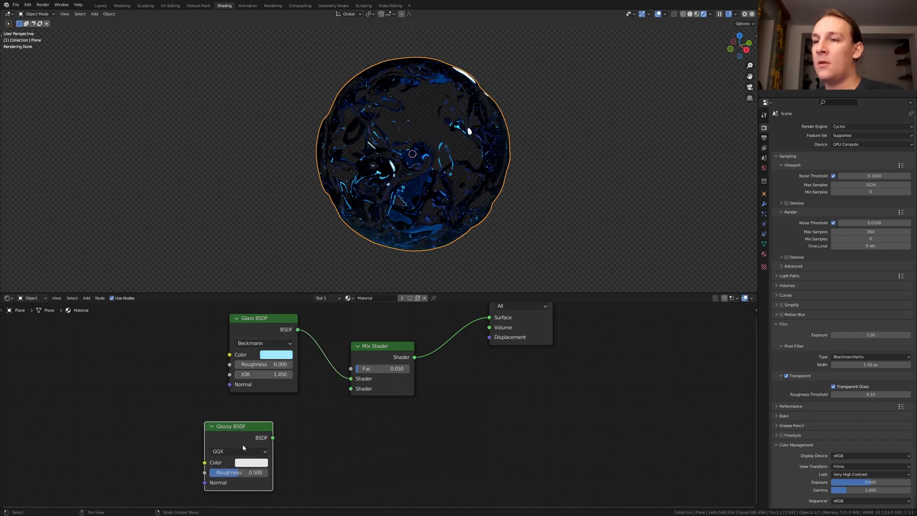
pyautogui.moveTo(272, 438); pyautogui.dragTo(352, 389)
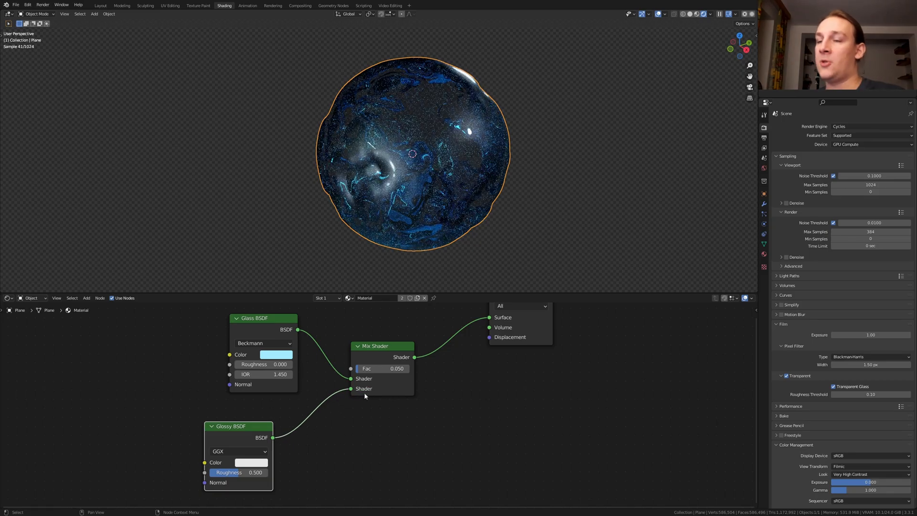
# Step: Set the Glossy BSDF's color to a saturated red and save the file
pyautogui.moveTo(252, 460); pyautogui.dragTo(266, 453)
pyautogui.click(267, 454)
pyautogui.click(289, 384)
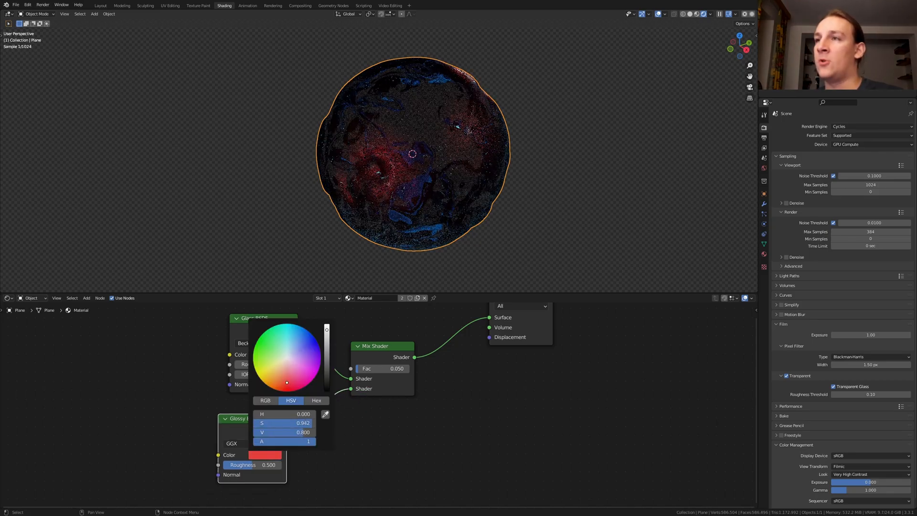
pyautogui.hotkey('ctrl', 's')
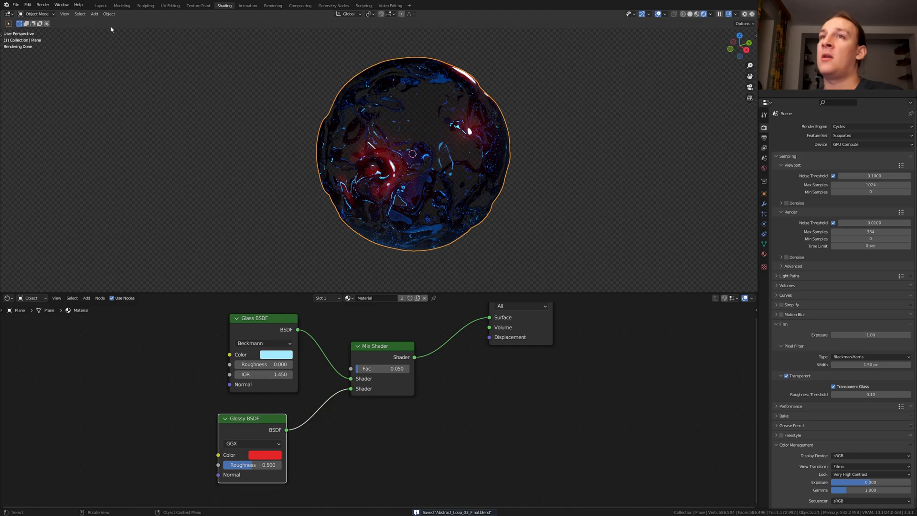
# Step: In the Layout workspace, add a camera from the front view and look through it
pyautogui.click(101, 6)
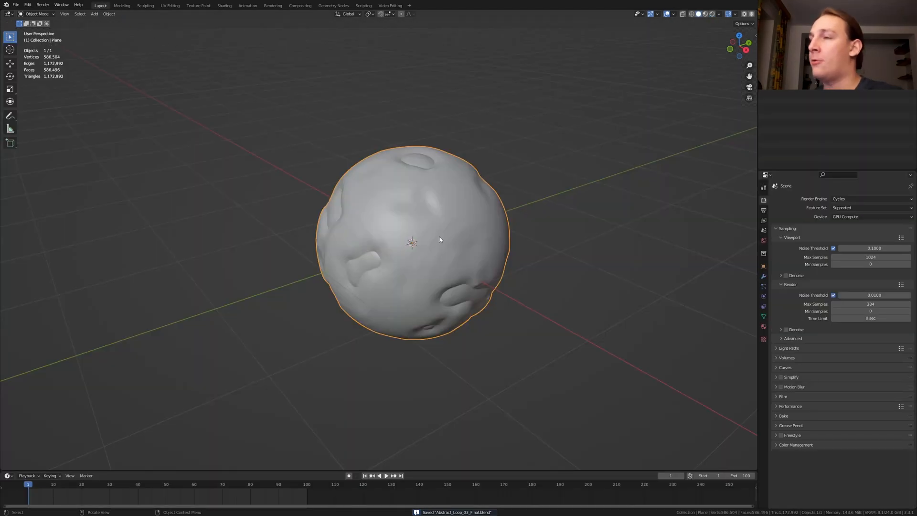
pyautogui.scroll(4, 439, 239)
pyautogui.press('KP_1')
pyautogui.hotkey('shift', 'a')
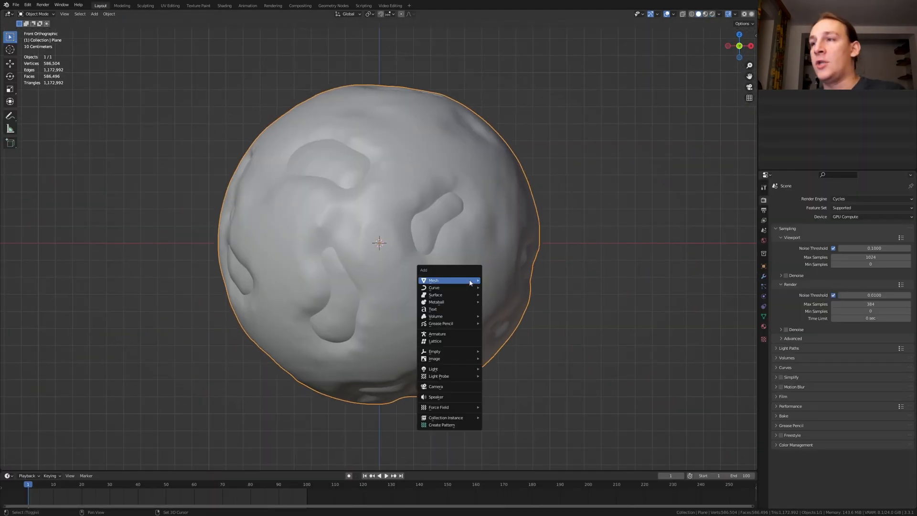
pyautogui.click(449, 386)
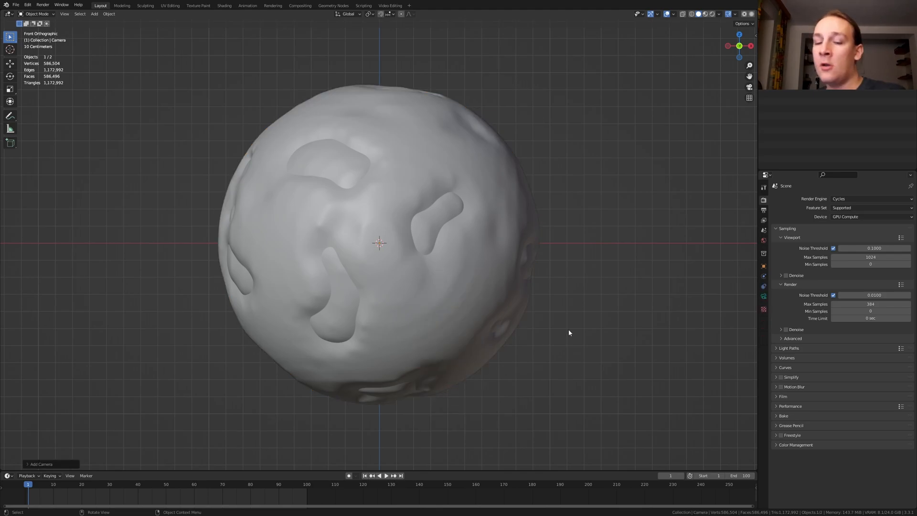
pyautogui.press('KP_0')
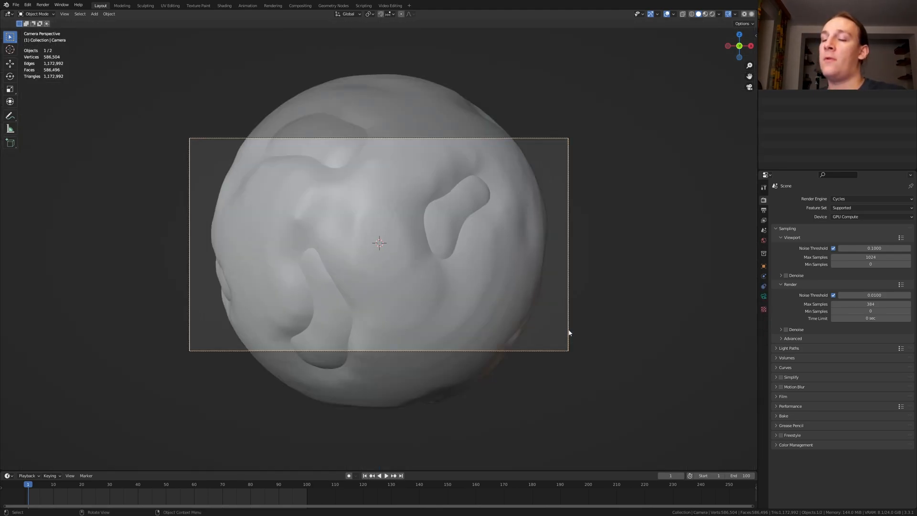
# Step: Move the camera closer to the sphere along its local Z axis so the sphere overfills the frame
pyautogui.press('g')
pyautogui.press('z')
pyautogui.press('z')
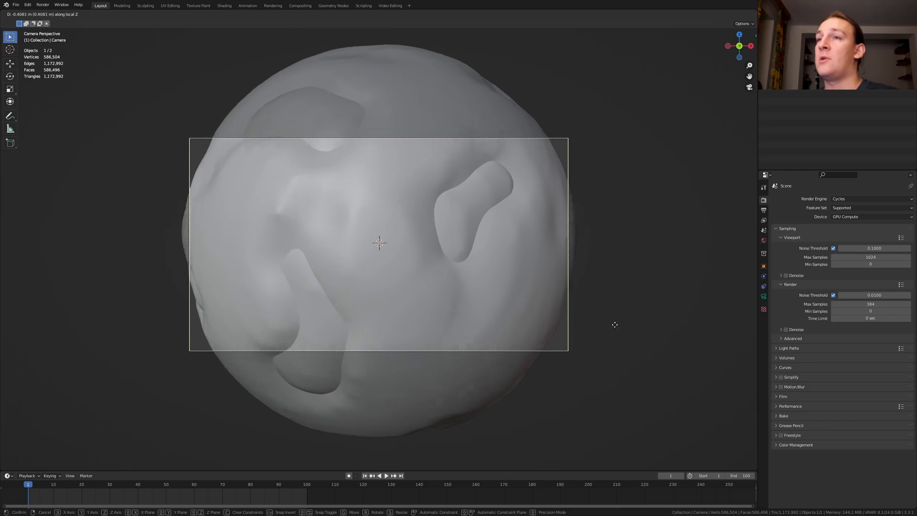
pyautogui.click(608, 312)
# Step: Add a Plain Axes empty and snap it onto the sphere's front surface at the camera's center using Face Project snapping
pyautogui.hotkey('shift', 'a')
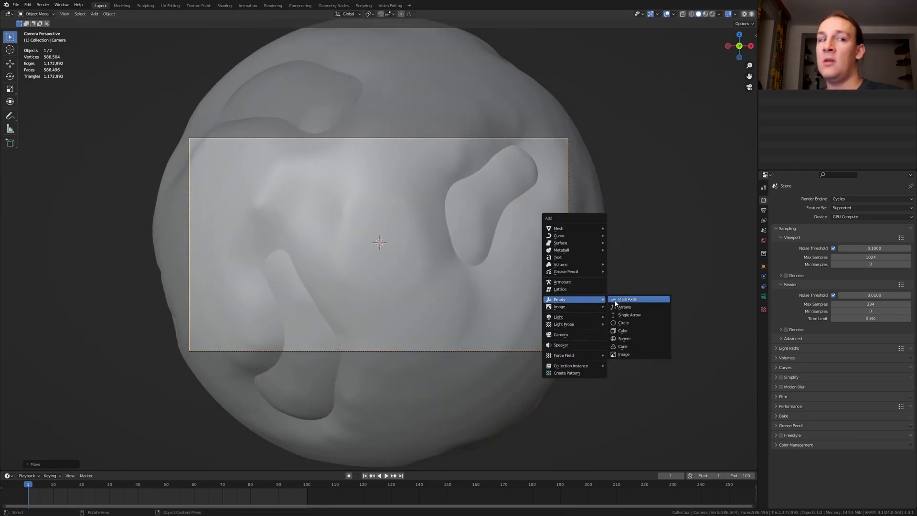
pyautogui.click(616, 303)
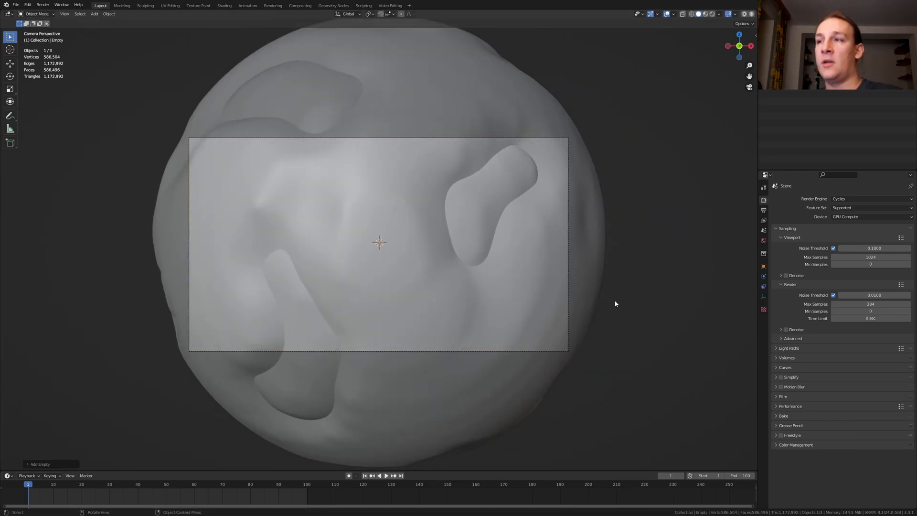
pyautogui.click(391, 14)
pyautogui.click(390, 58)
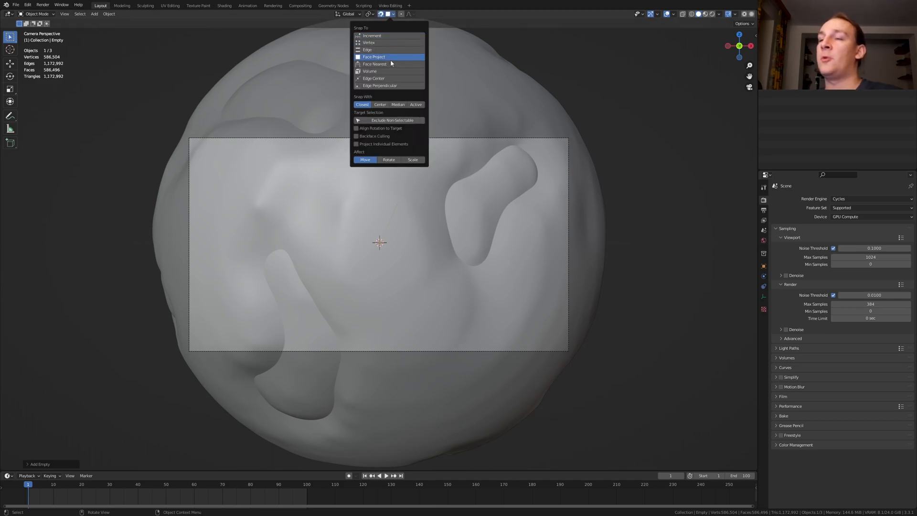
pyautogui.press('g')
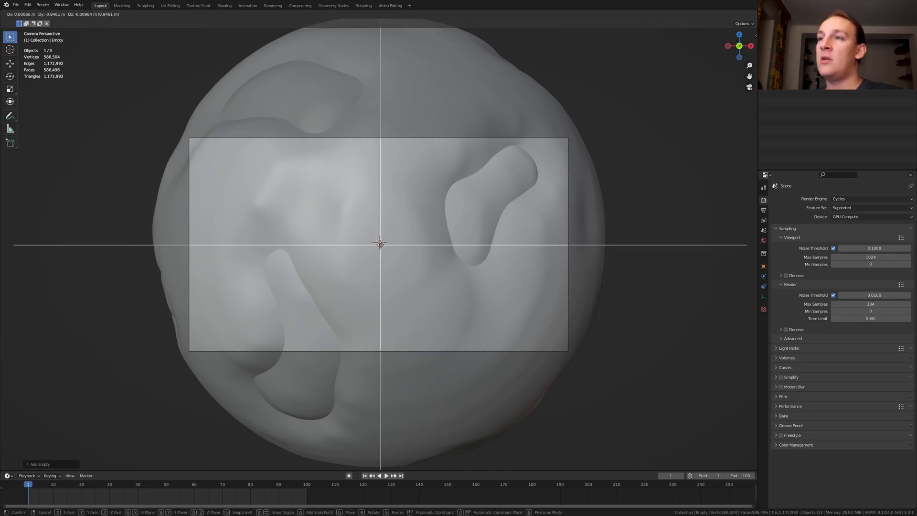
pyautogui.click(380, 242)
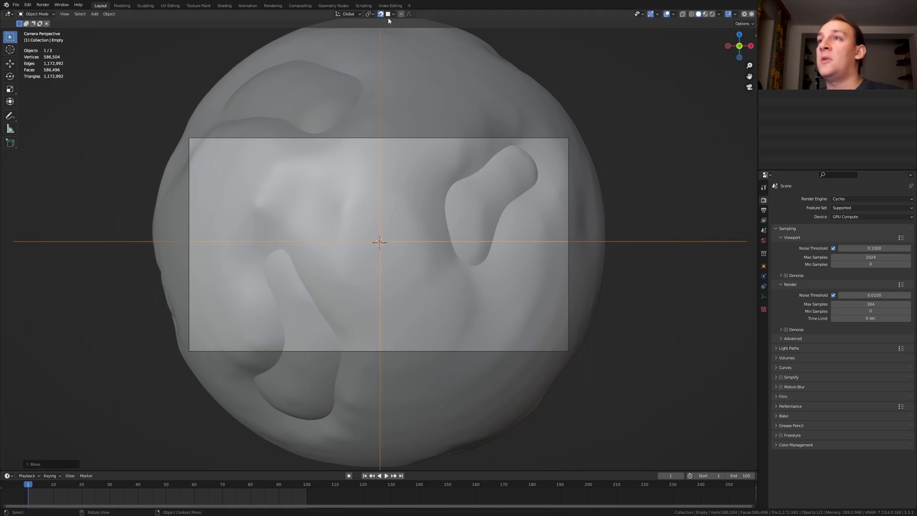
# Step: Turn snapping off and set the snap target back to Increment
pyautogui.click(380, 14)
pyautogui.click(391, 14)
pyautogui.click(378, 36)
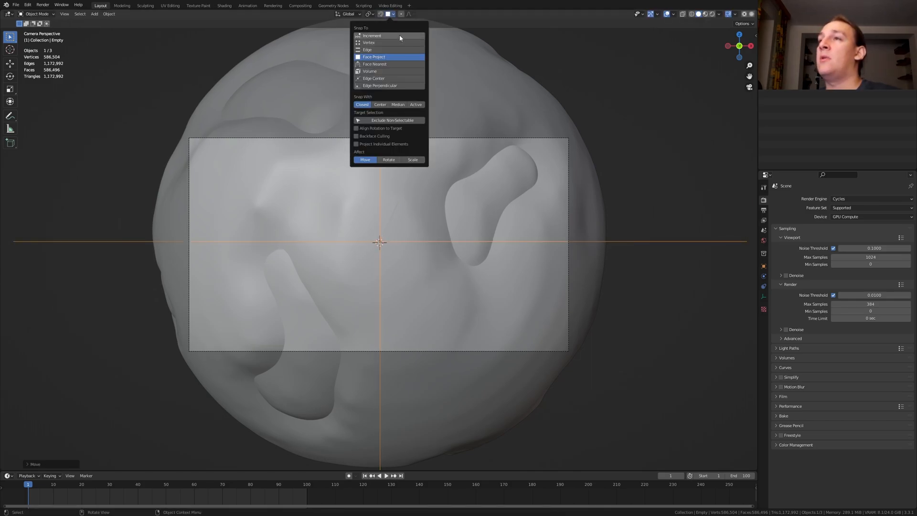
# Step: Enable depth of field on the camera and make the Empty its focus object
pyautogui.click(763, 296)
pyautogui.click(568, 305)
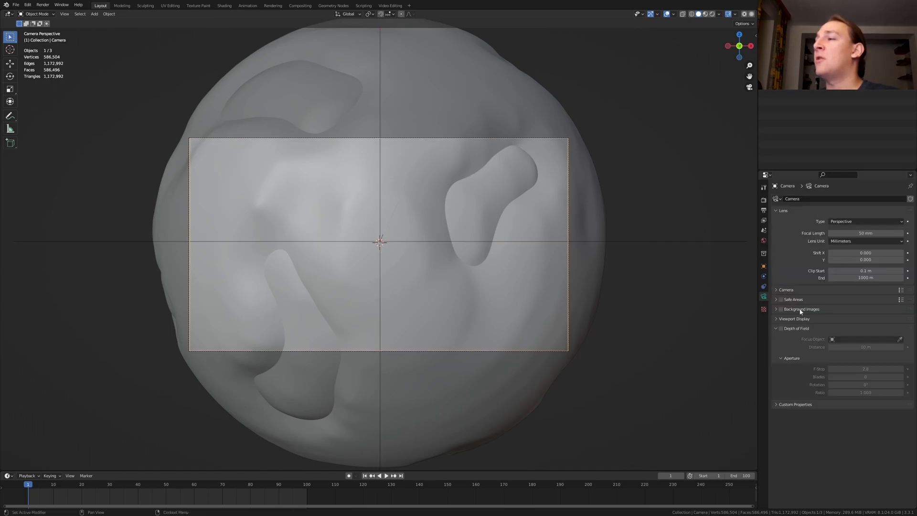
pyautogui.click(780, 329)
pyautogui.click(844, 339)
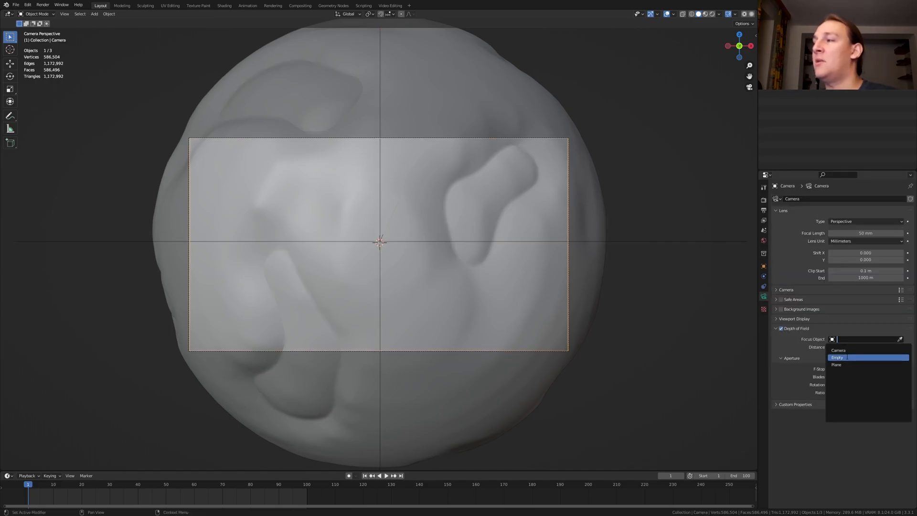
pyautogui.click(846, 356)
# Step: Set the camera's aperture to F-Stop 1.0 with 16 blades
pyautogui.click(846, 368)
pyautogui.write('1')
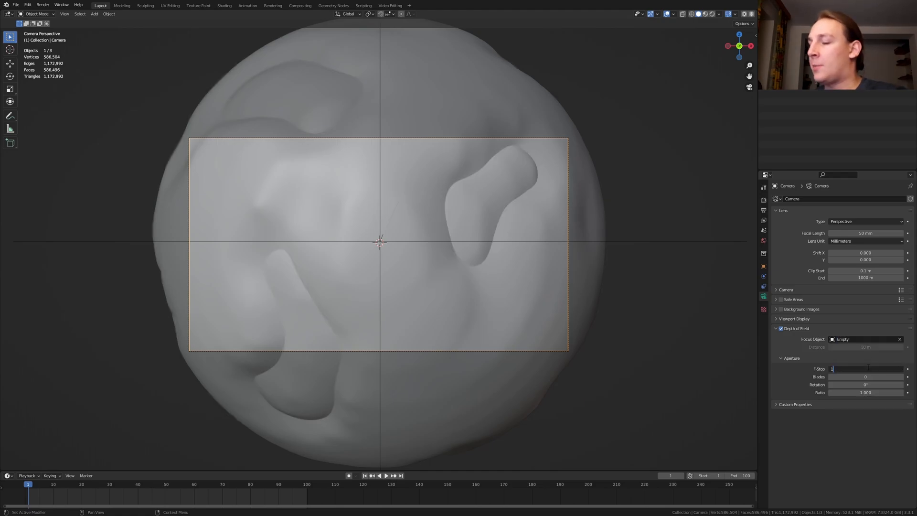
pyautogui.press('Return')
pyautogui.moveTo(854, 377); pyautogui.dragTo(898, 377)
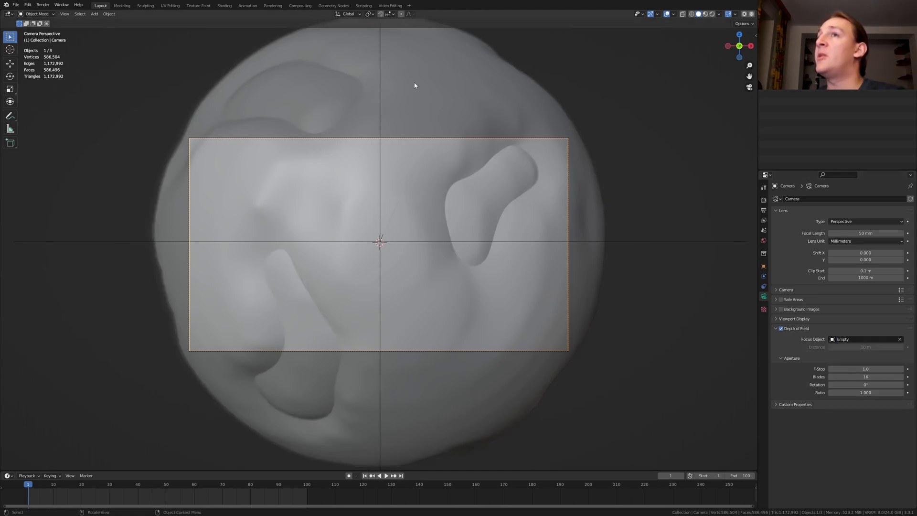
# Step: In the Compositing workspace, insert an Alpha Over node between the Denoise and Composite nodes
pyautogui.click(300, 5)
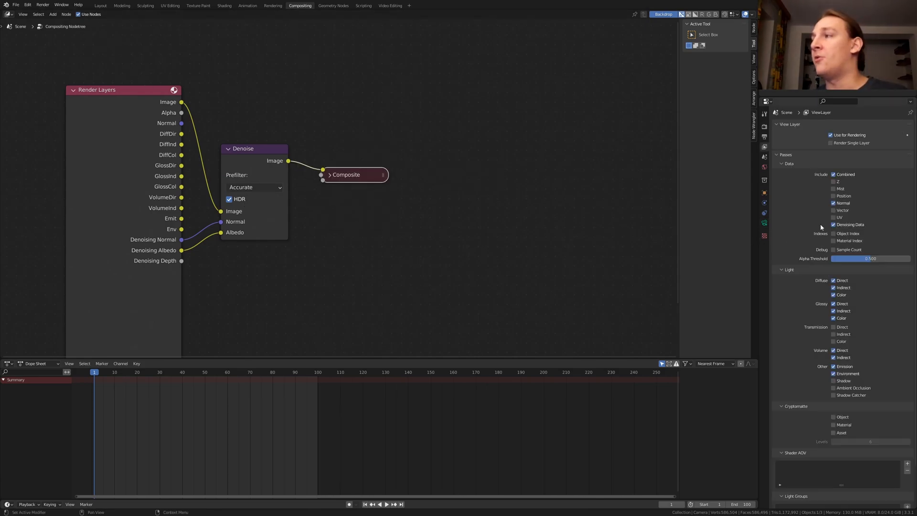
pyautogui.hotkey('shift', 'a')
pyautogui.write('al')
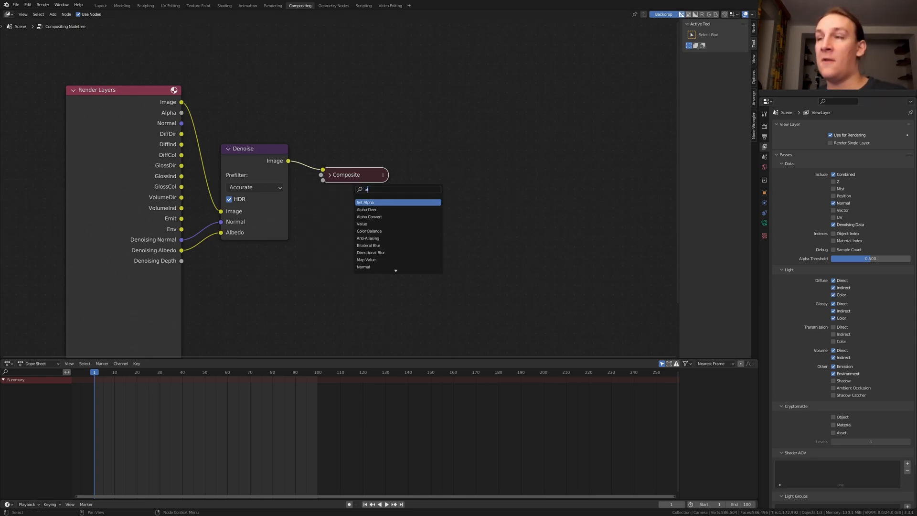
pyautogui.press('Down')
pyautogui.press('Return')
pyautogui.click(312, 219)
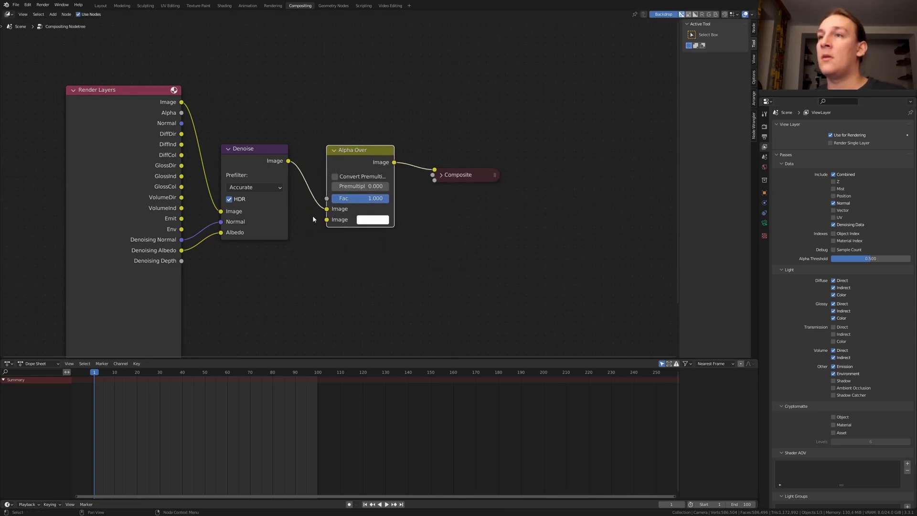
# Step: Move the denoised image link to Alpha Over's second Image input and make the first Image colour black
pyautogui.moveTo(329, 210); pyautogui.dragTo(325, 224)
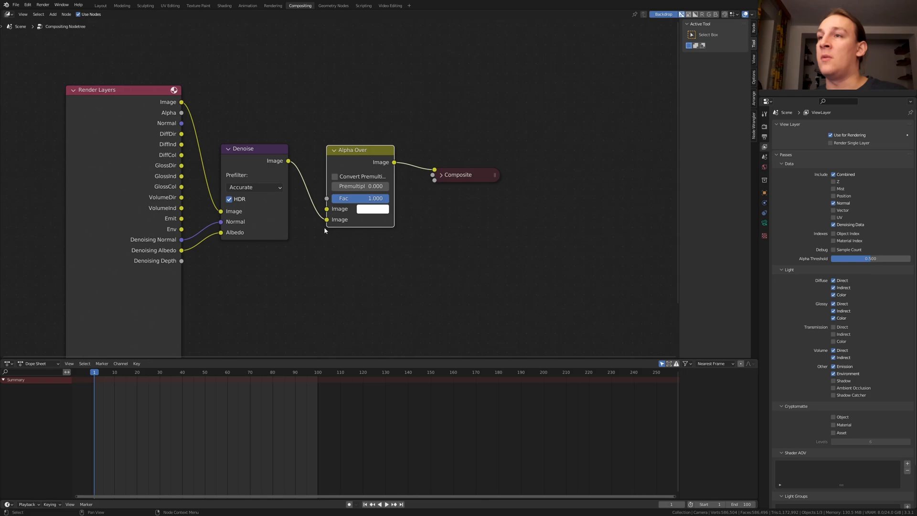
pyautogui.click(376, 209)
pyautogui.moveTo(441, 121); pyautogui.dragTo(440, 142)
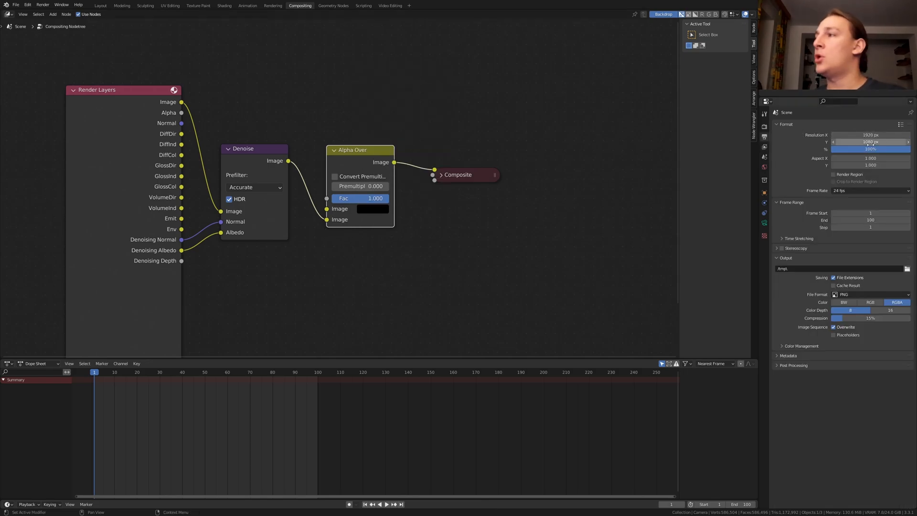
# Step: Set the render output to Rendered_Images_ in the Abstract_Loop_03\Rendered_Images folder, saved as JPEG with 100% quality
pyautogui.click(908, 269)
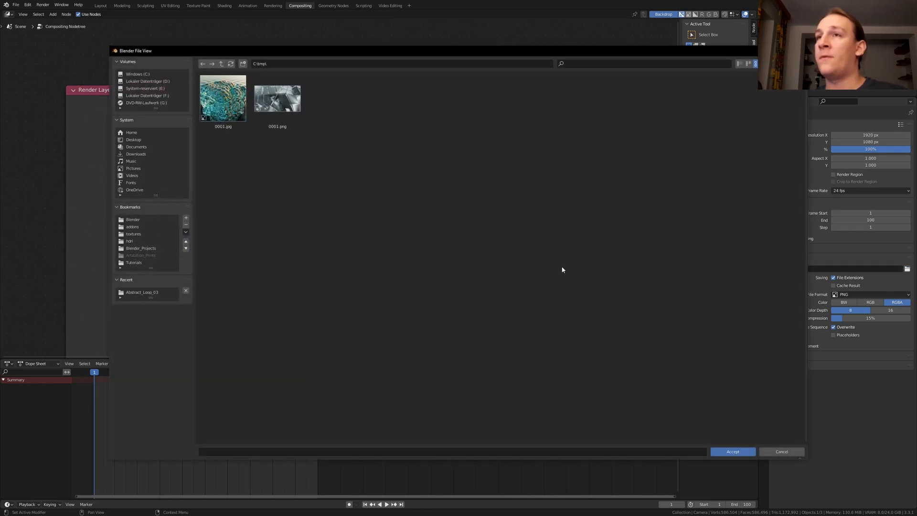
pyautogui.click(287, 454)
pyautogui.write('Rendered_Images')
pyautogui.write('_')
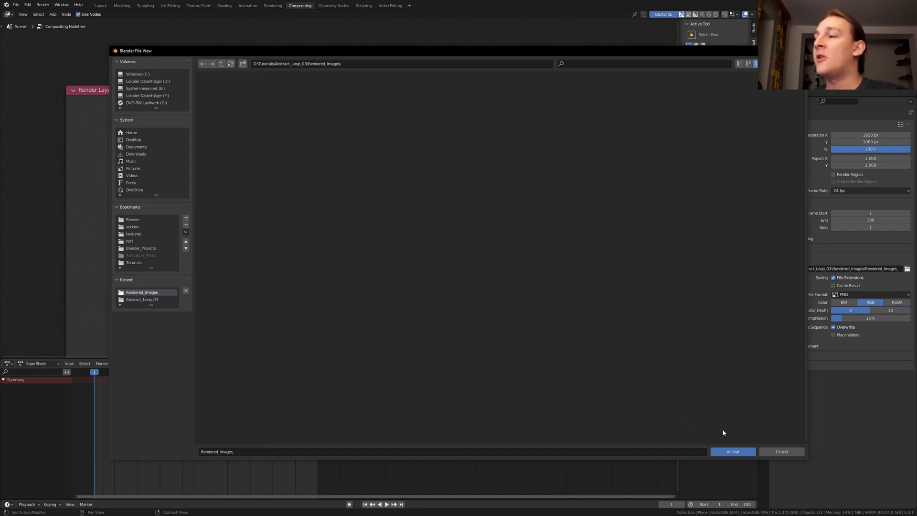
pyautogui.click(733, 451)
pyautogui.click(847, 294)
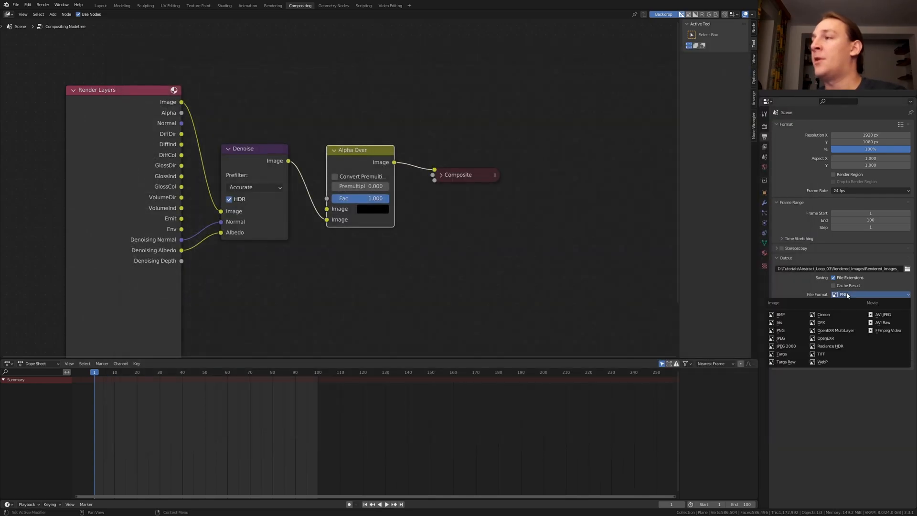
pyautogui.click(788, 341)
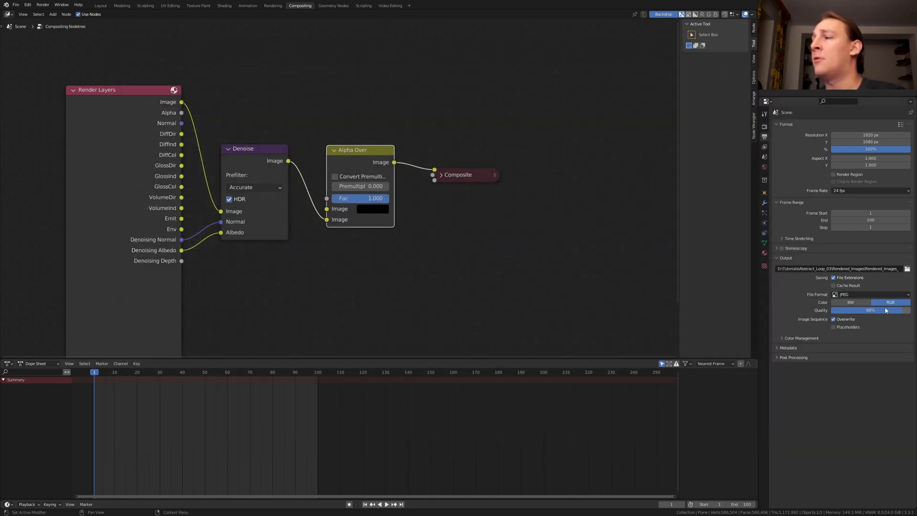
# Step: Save the project and render the full animation, closing the render window when finished
pyautogui.hotkey('ctrl', 's')
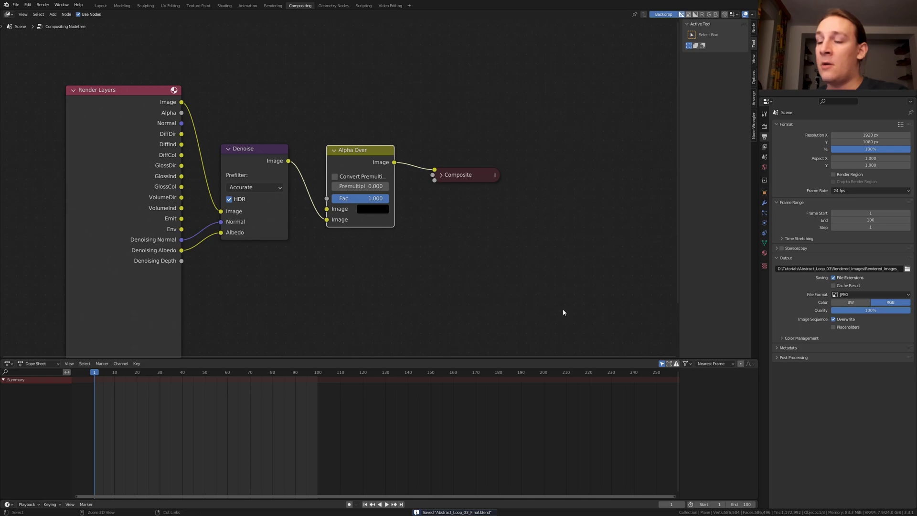
pyautogui.hotkey('ctrl', 'F12')
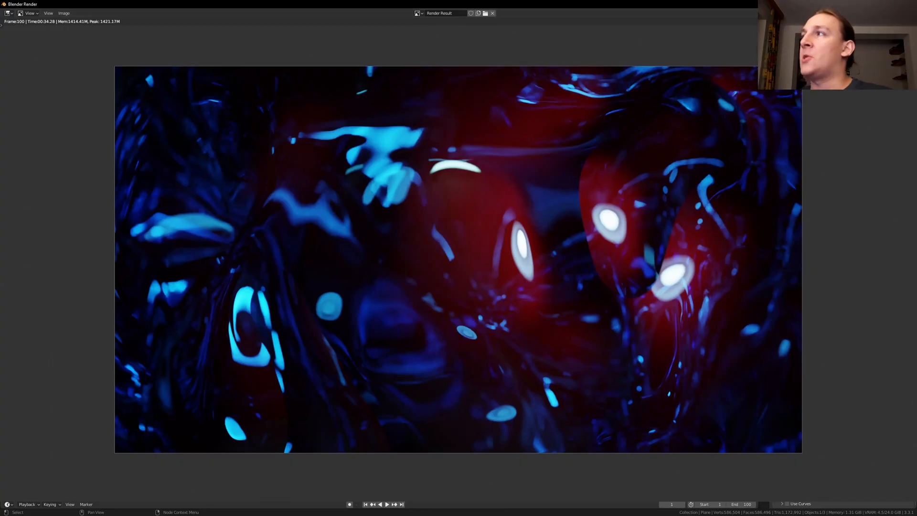
pyautogui.press('Escape')
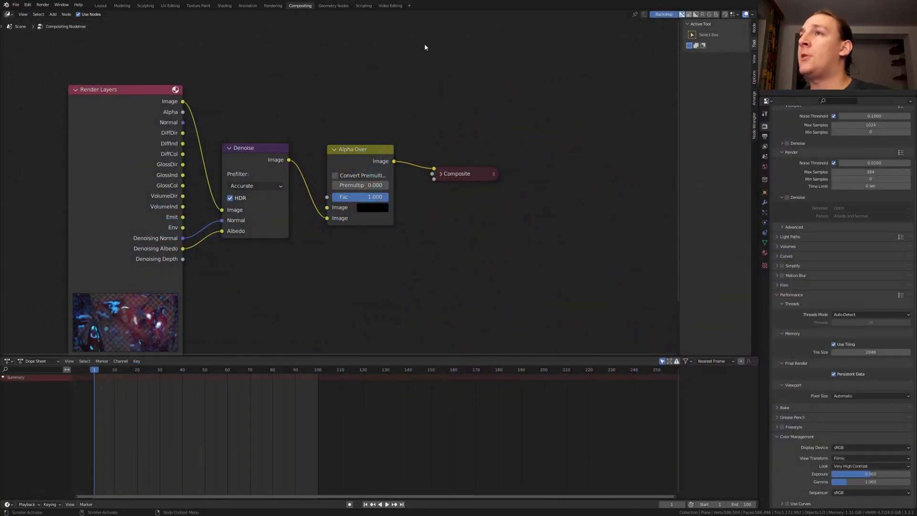
# Step: In the Video Editing workspace, change the View Transform and Look in the scene's color management
pyautogui.click(391, 6)
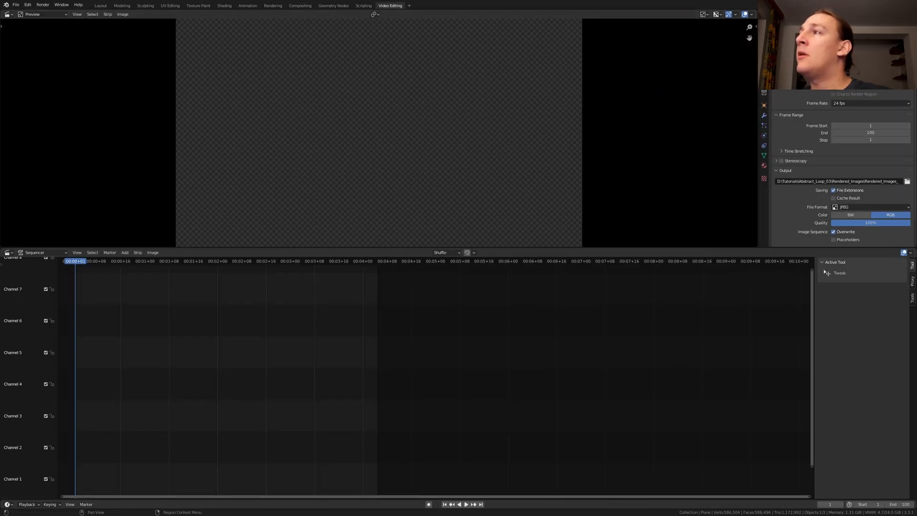
pyautogui.click(763, 43)
pyautogui.scroll(-3, 827, 215)
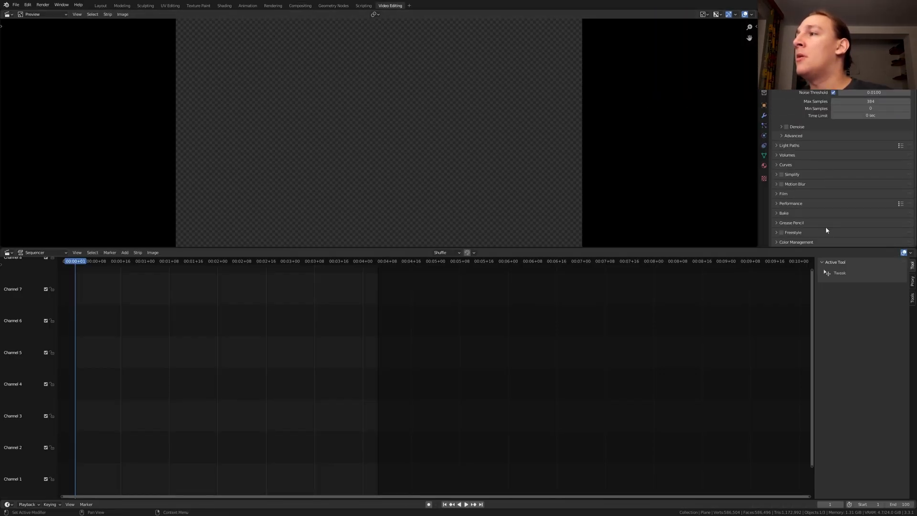
pyautogui.scroll(-3, 802, 237)
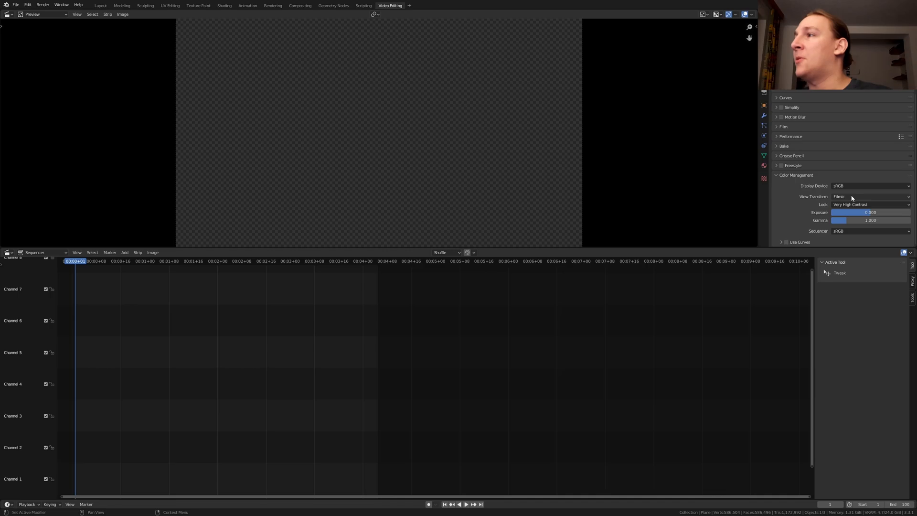
pyautogui.click(853, 198)
pyautogui.click(856, 206)
pyautogui.click(854, 205)
pyautogui.click(853, 213)
# Step: Change the output file format to FFmpeg Video
pyautogui.click(764, 51)
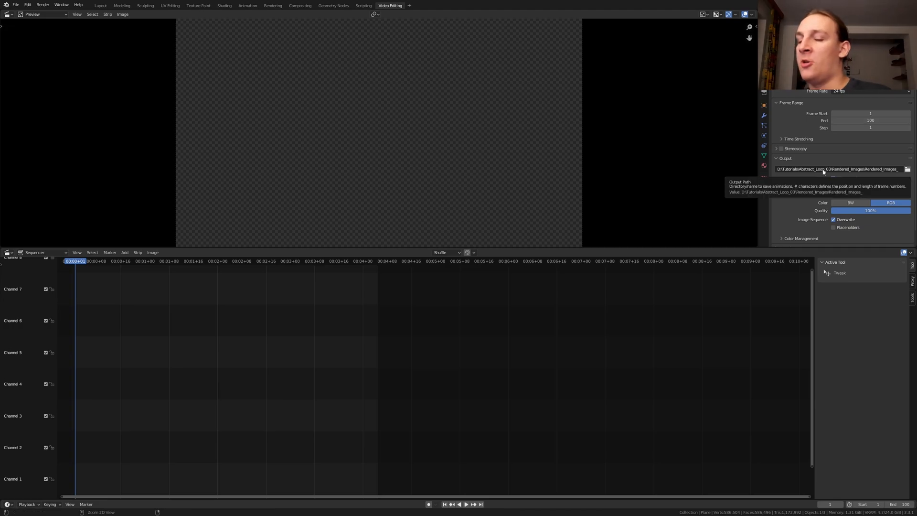
pyautogui.click(850, 193)
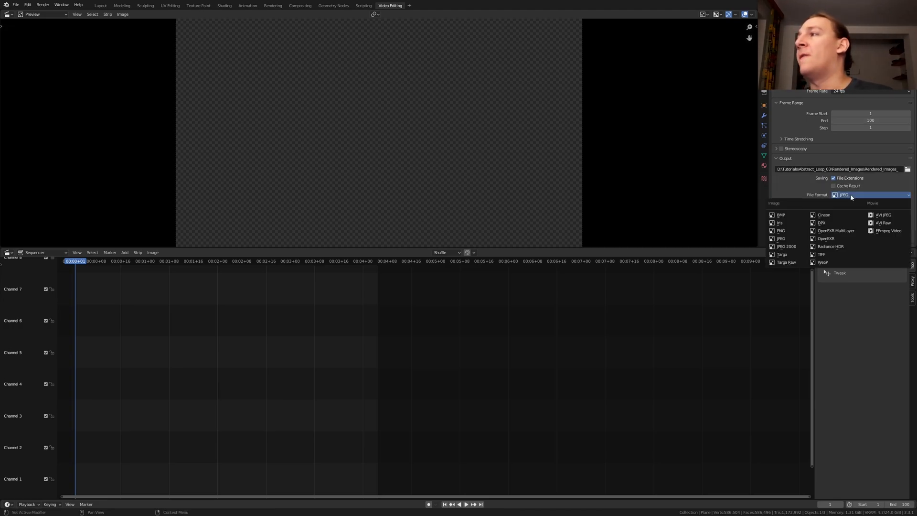
pyautogui.click(877, 231)
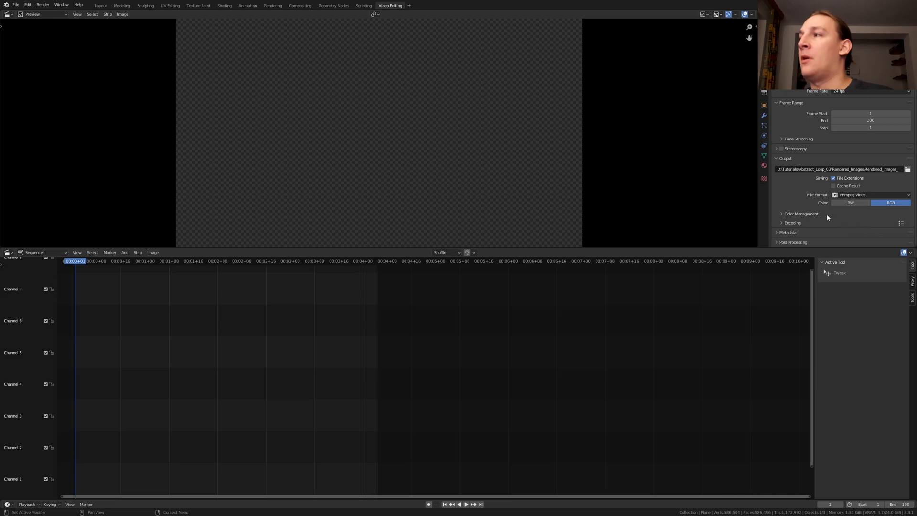
# Step: Set the video encoding to an MPEG-4 container with High Quality output
pyautogui.click(801, 223)
pyautogui.scroll(-2, 853, 221)
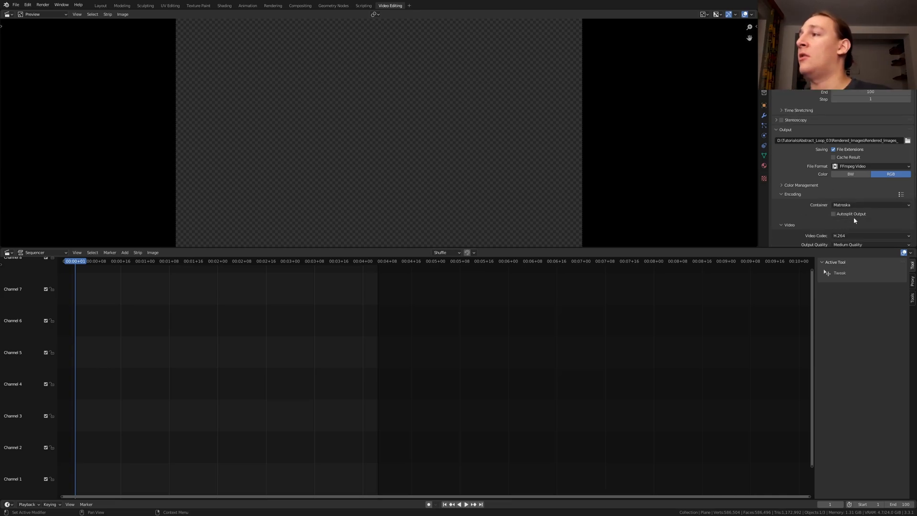
pyautogui.click(870, 207)
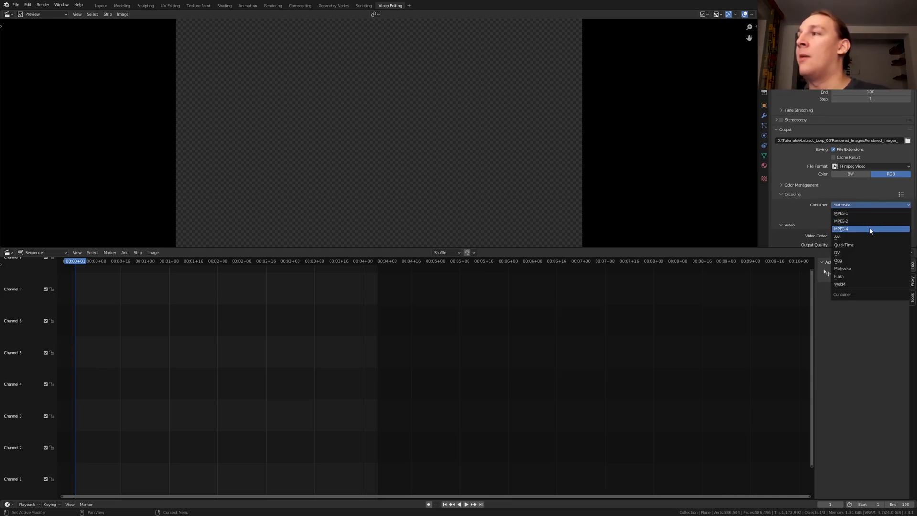
pyautogui.click(870, 229)
pyautogui.scroll(-2, 867, 225)
pyautogui.click(856, 216)
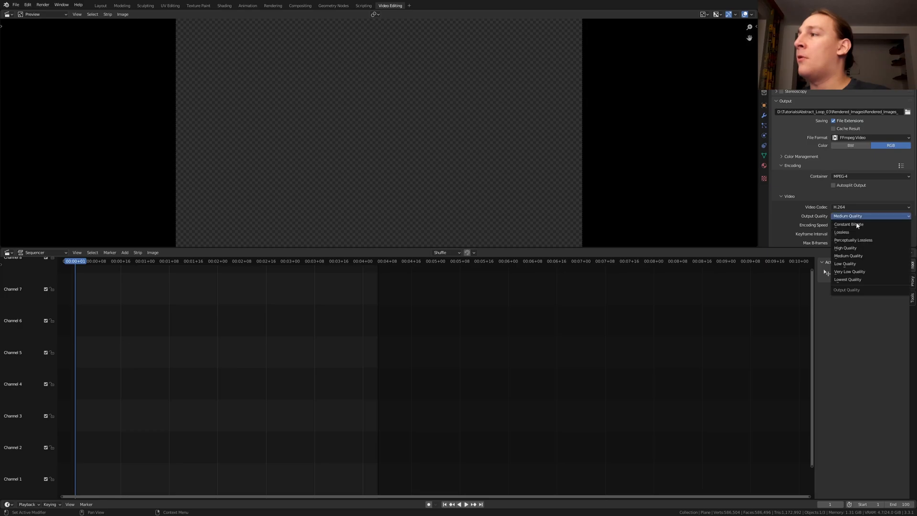
pyautogui.click(845, 248)
# Step: Add all rendered frames from the Rendered_Images folder to the sequencer as an image sequence and save the project
pyautogui.hotkey('shift', 'a')
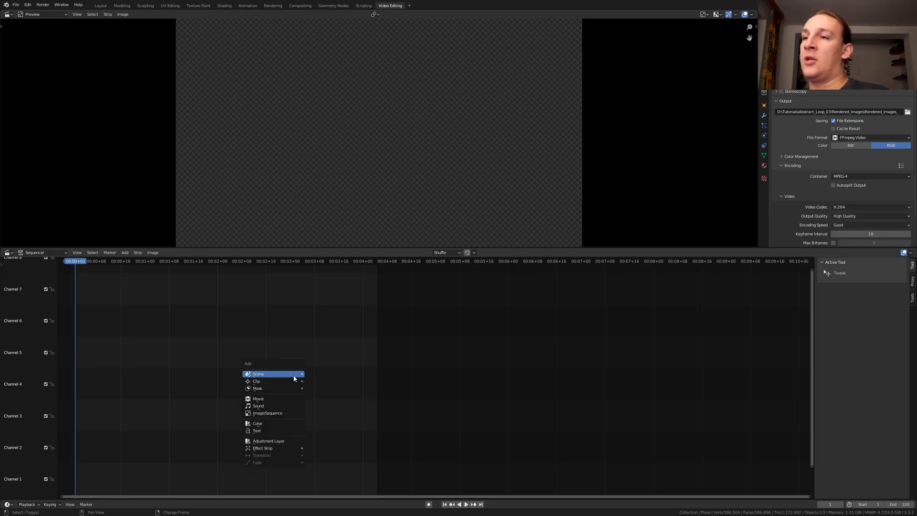
pyautogui.click(287, 413)
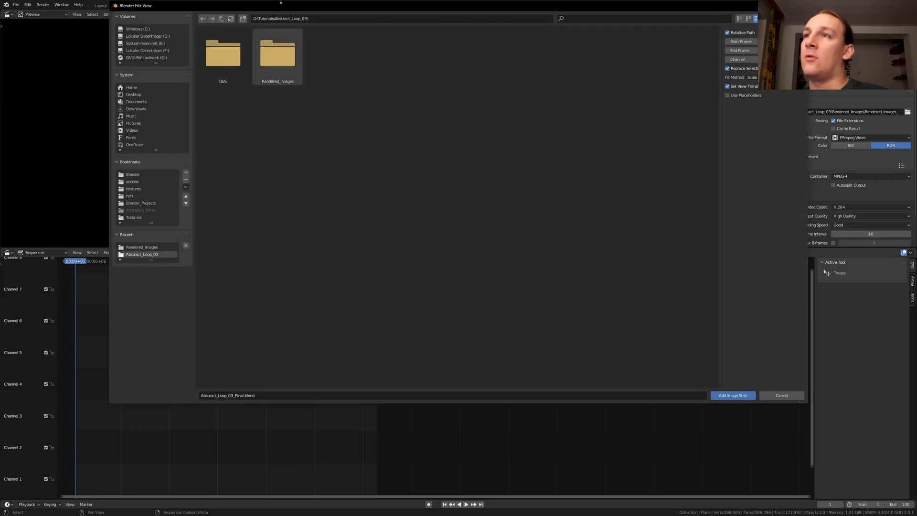
pyautogui.click(291, 59)
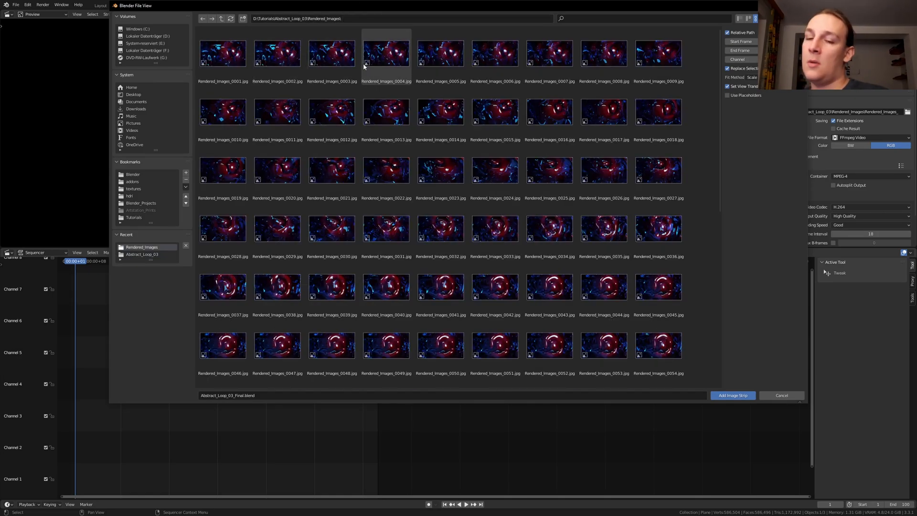
pyautogui.press('a')
pyautogui.press('Return')
pyautogui.hotkey('ctrl', 's')
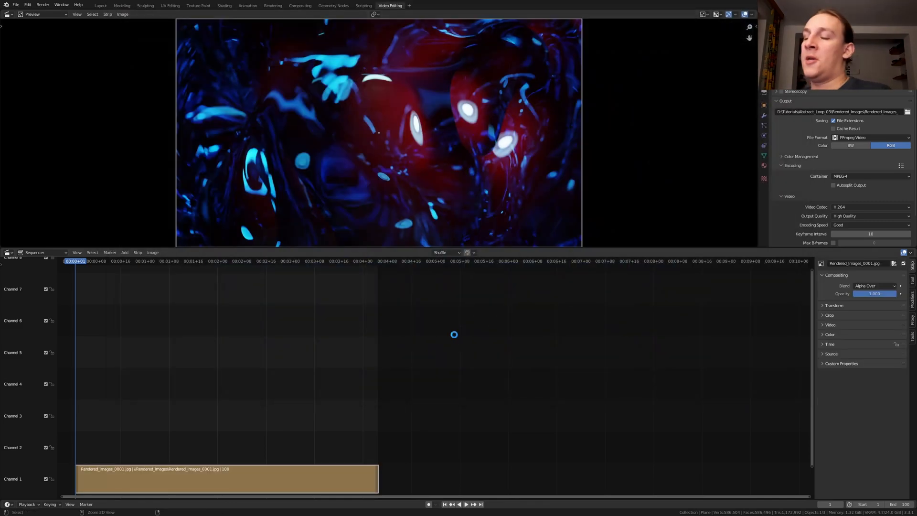